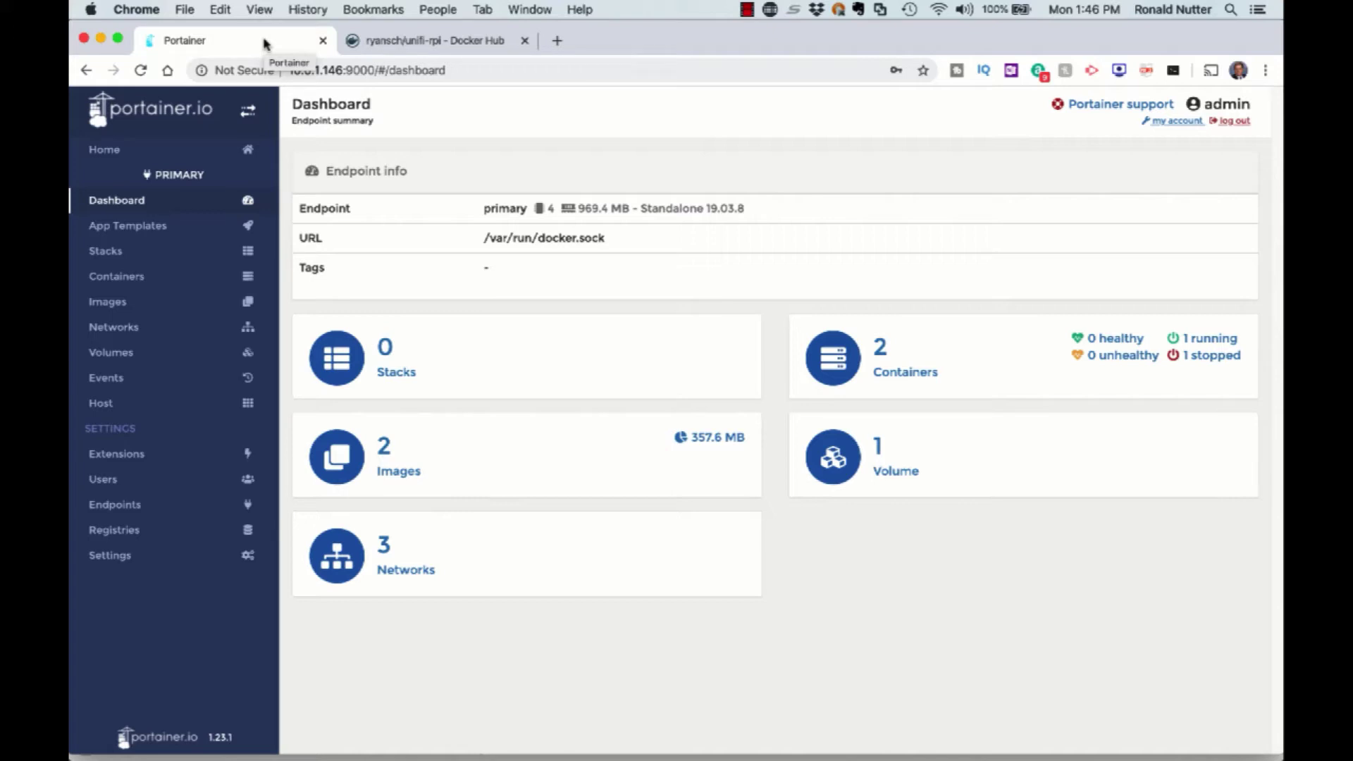
# Bring up the Docker Hub ryansch/unifi-rpi page at its Raspberry Pi usage instructions.
pyautogui.click(410, 44)
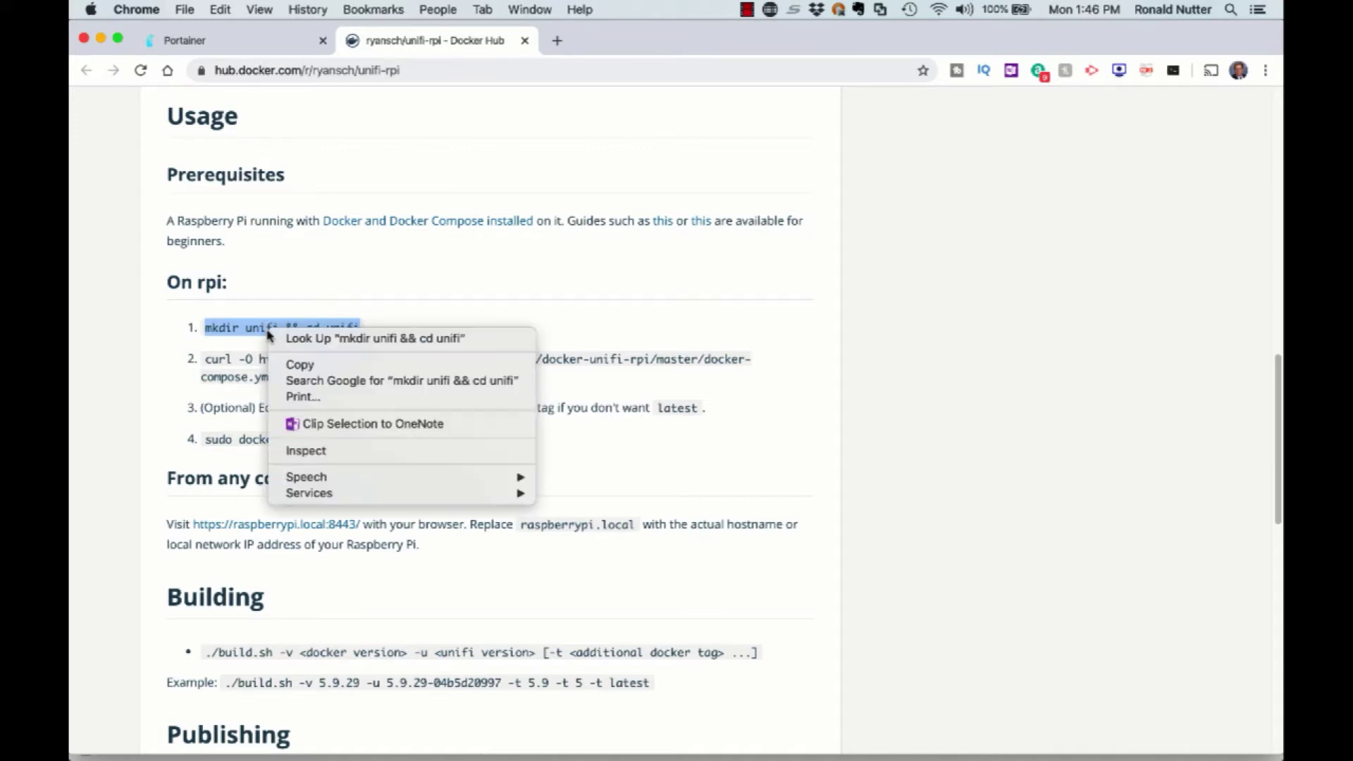
# Run 'mkdir unifi && cd unifi' on the Pi to create and enter the unifi folder.
pyautogui.click(303, 365)
pyautogui.press('super+Tab')
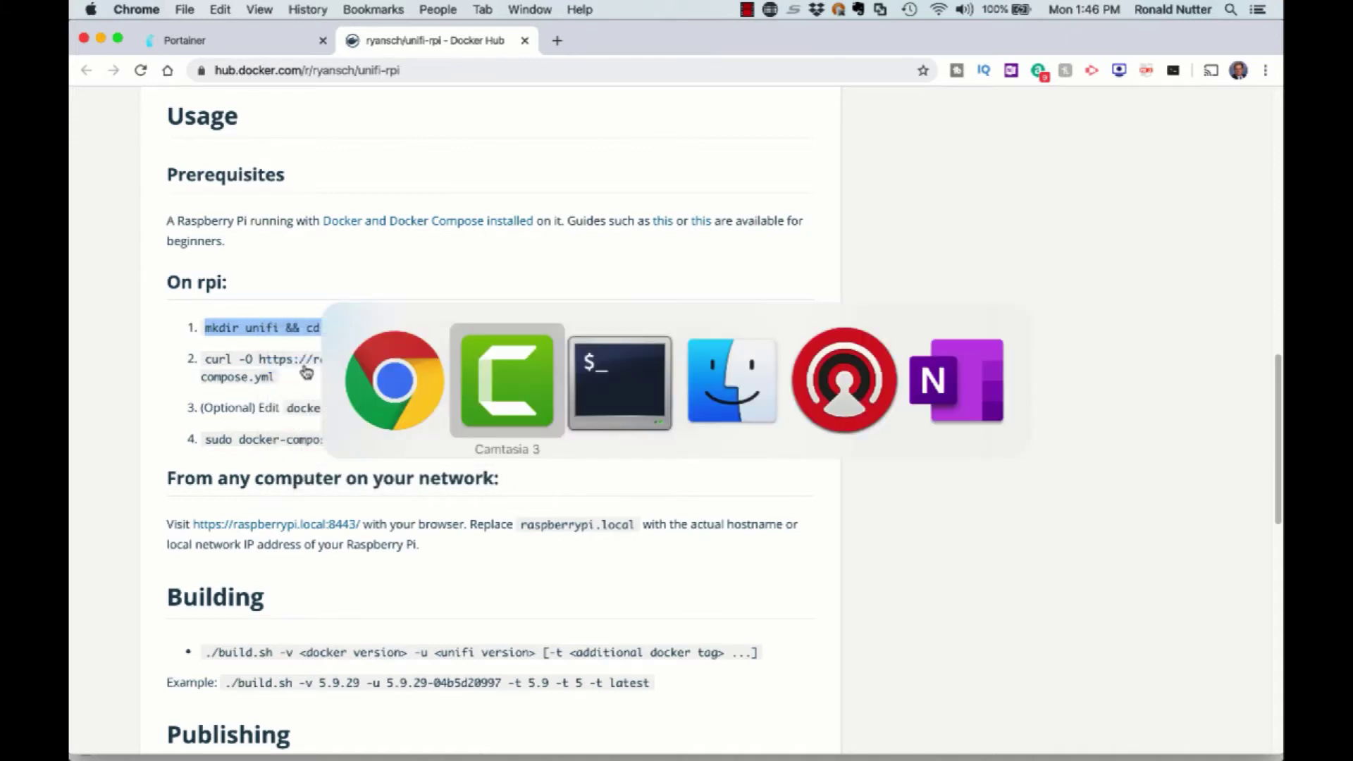
pyautogui.press('super+Tab')
pyautogui.rightClick(305, 370)
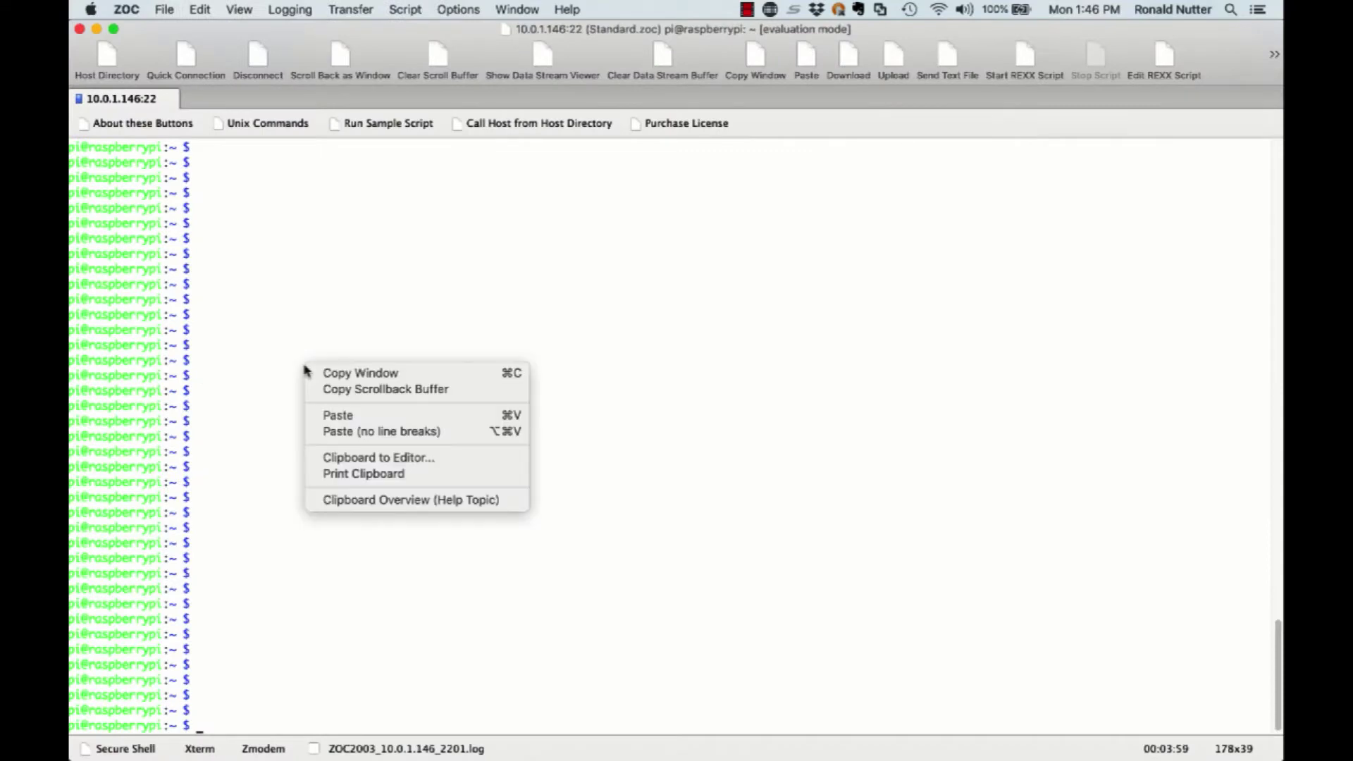
pyautogui.click(337, 416)
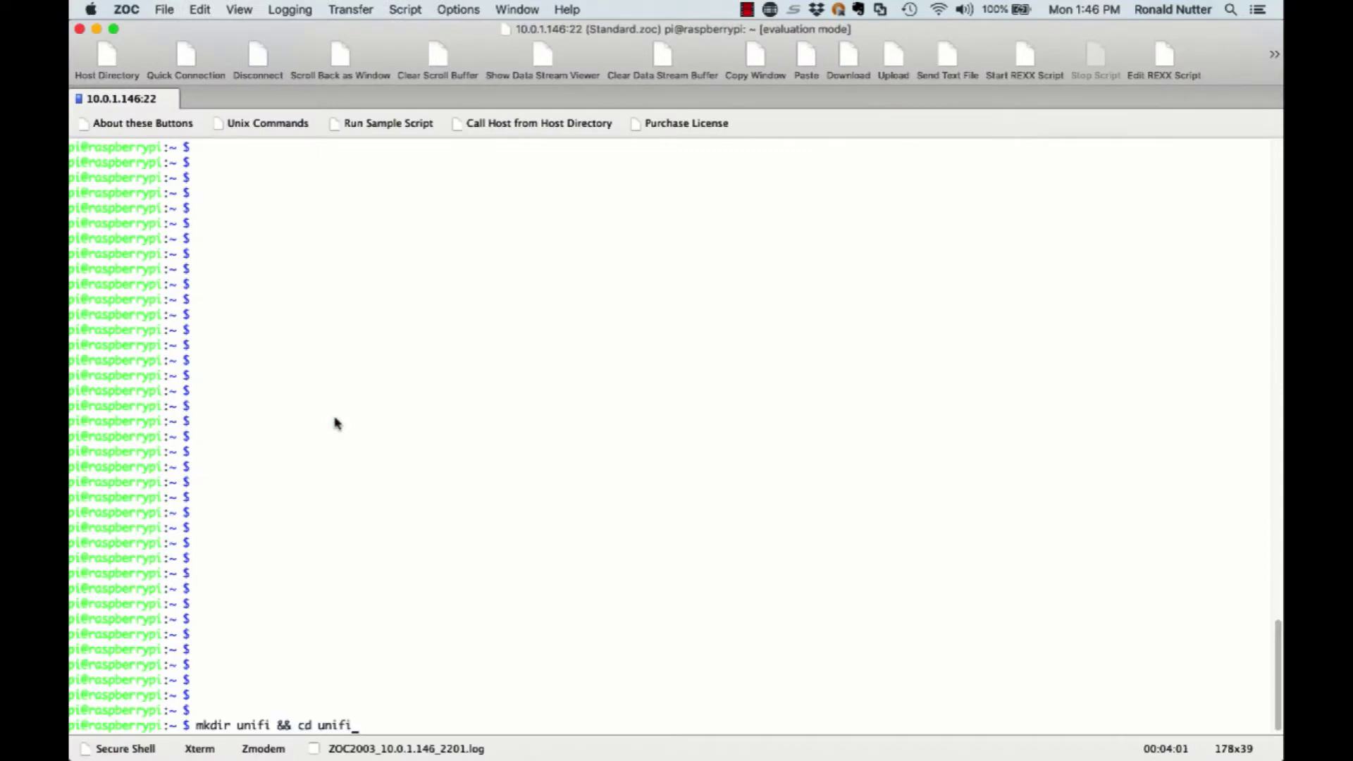
pyautogui.press('Return')
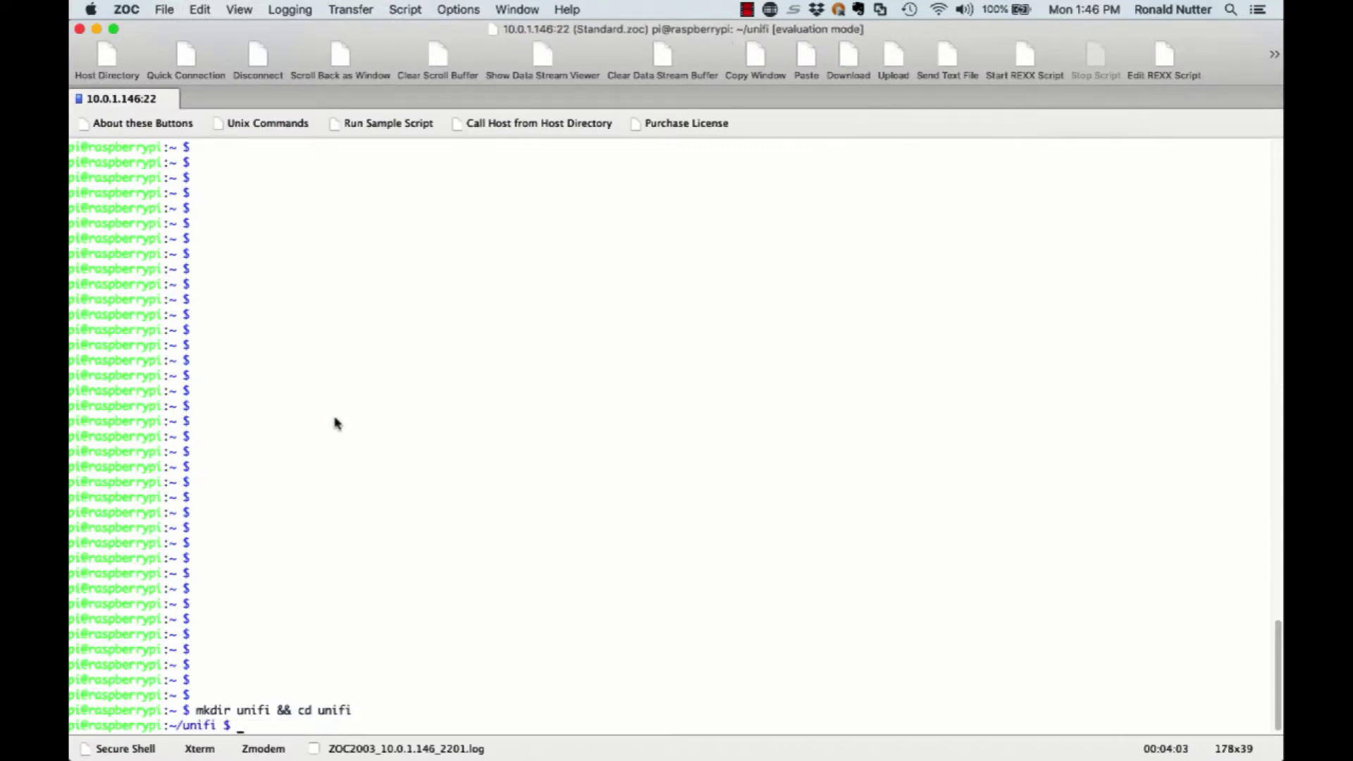
# Run the copied curl command to download docker-compose.yml into the unifi folder.
pyautogui.press('super+Tab')
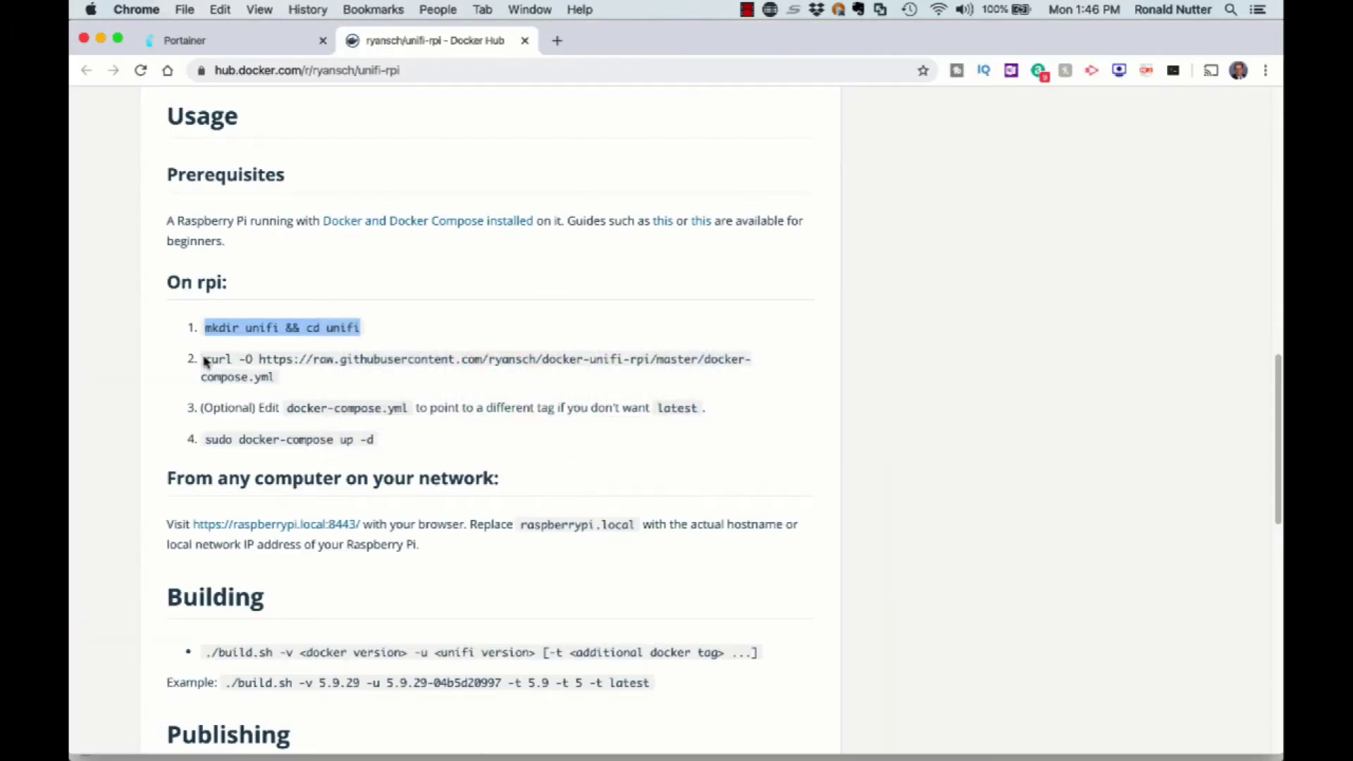
pyautogui.moveTo(205, 361); pyautogui.dragTo(273, 379)
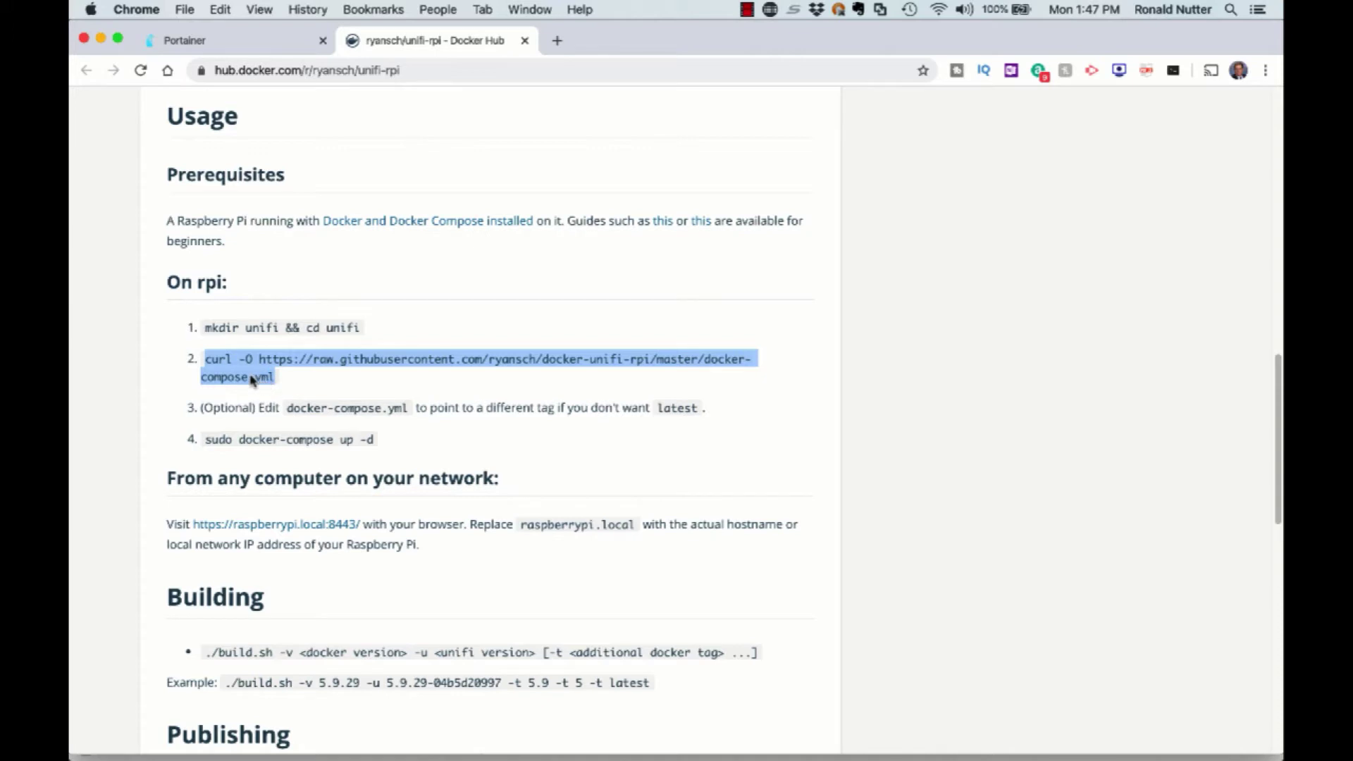
pyautogui.rightClick(251, 379)
pyautogui.click(269, 411)
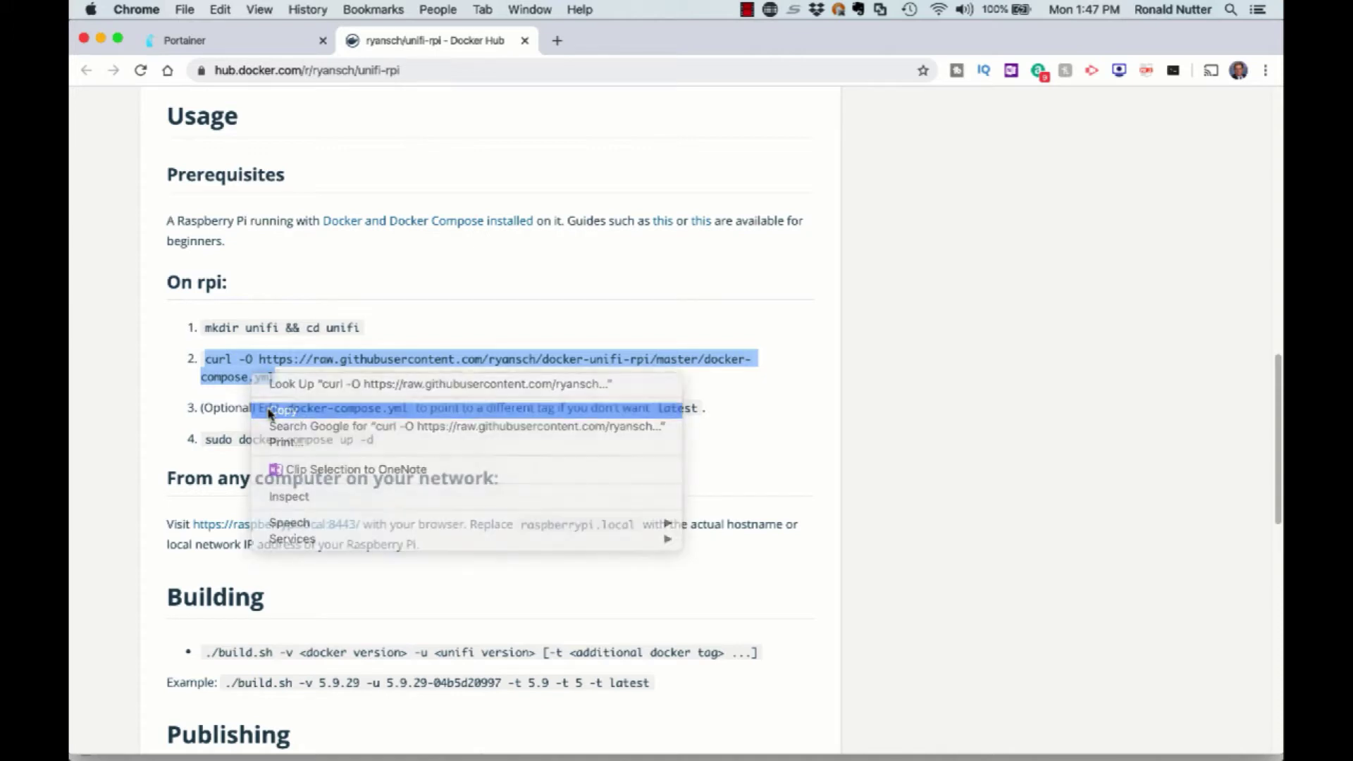
pyautogui.press('super+Tab')
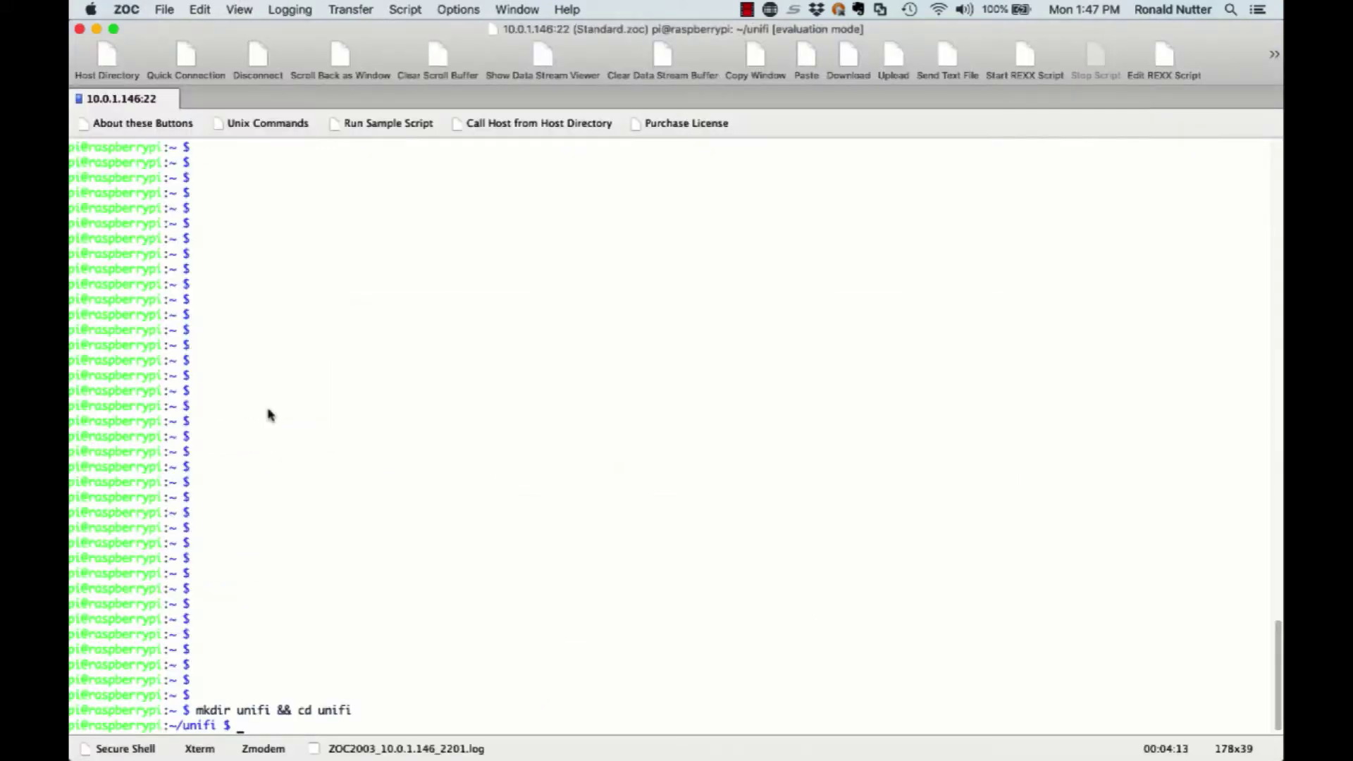
pyautogui.rightClick(269, 411)
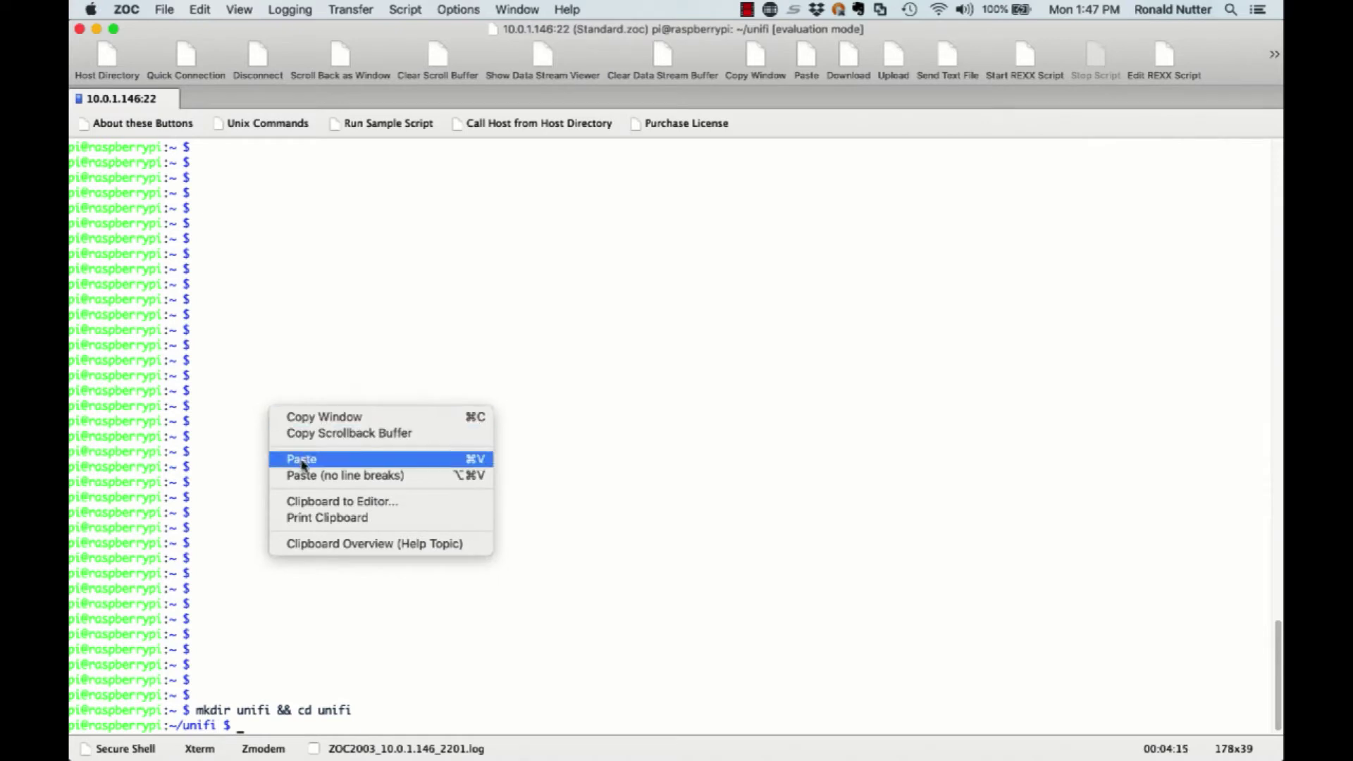
pyautogui.click(303, 461)
pyautogui.press('Return')
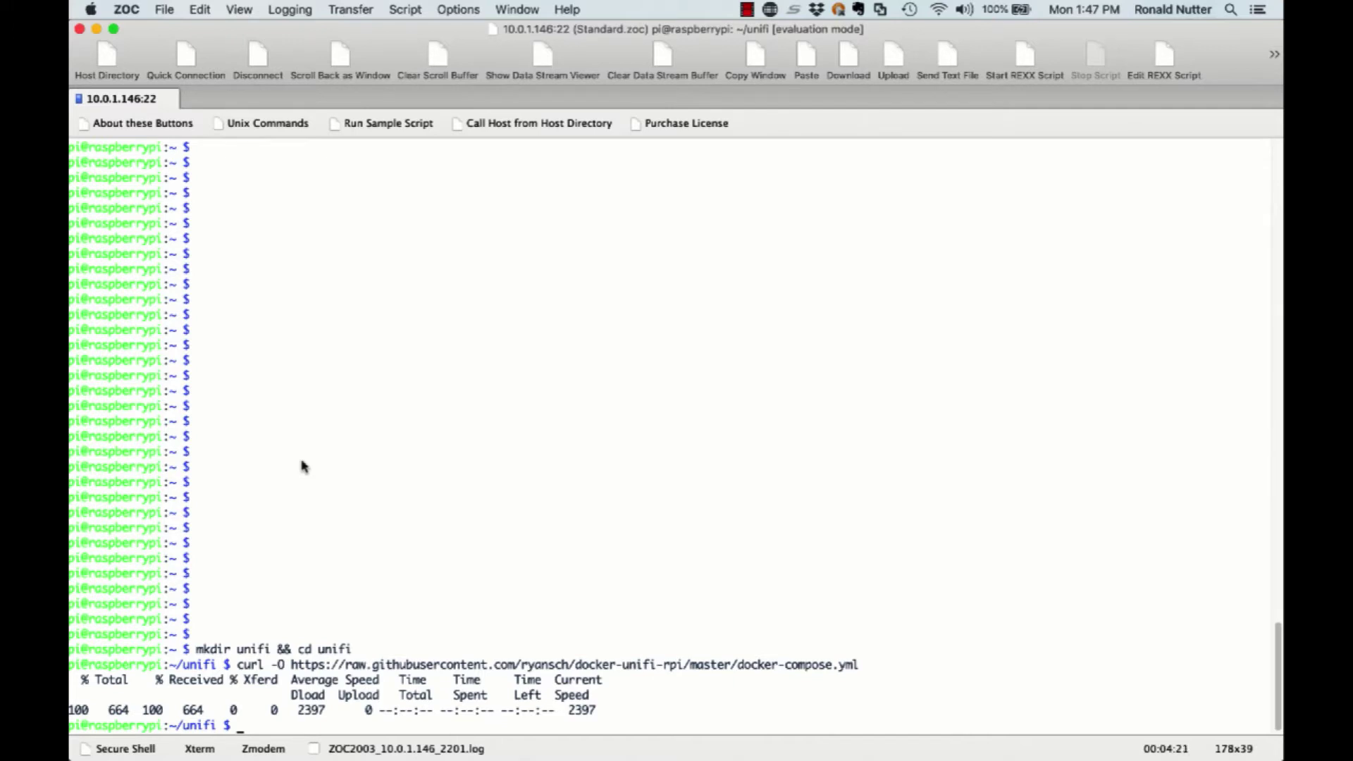
# Run 'sudo docker-compose up -d' to pull ryansch/unifi-rpi and create the unifi container.
pyautogui.press('super+Tab')
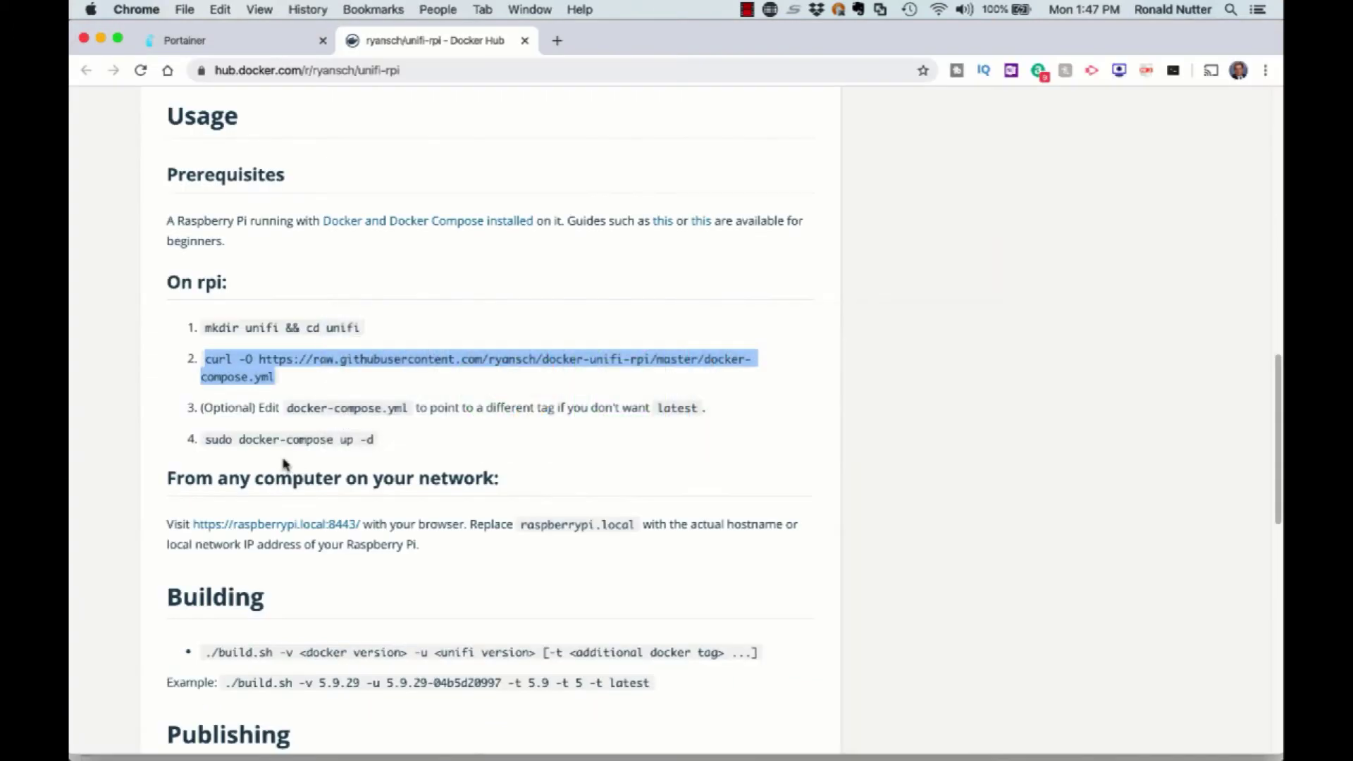
pyautogui.moveTo(205, 442); pyautogui.dragTo(374, 449)
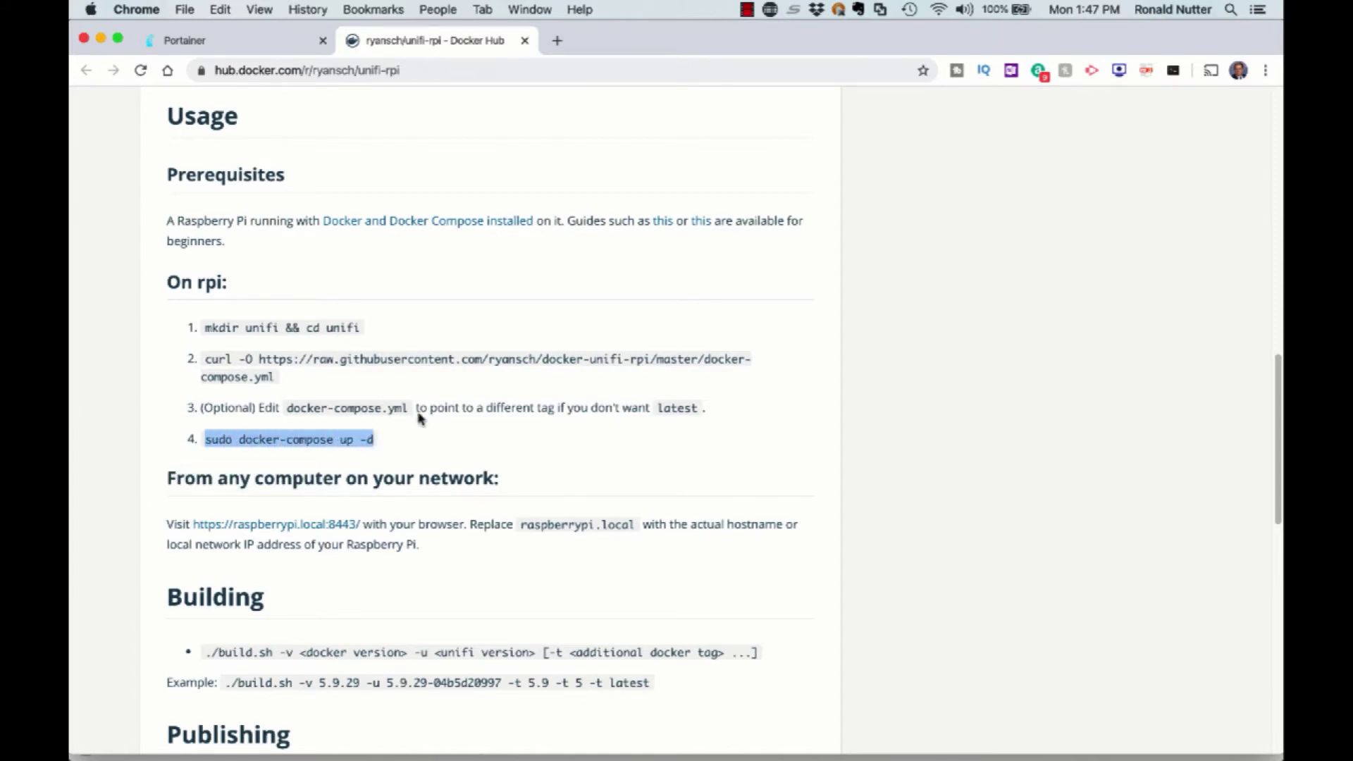
pyautogui.rightClick(362, 440)
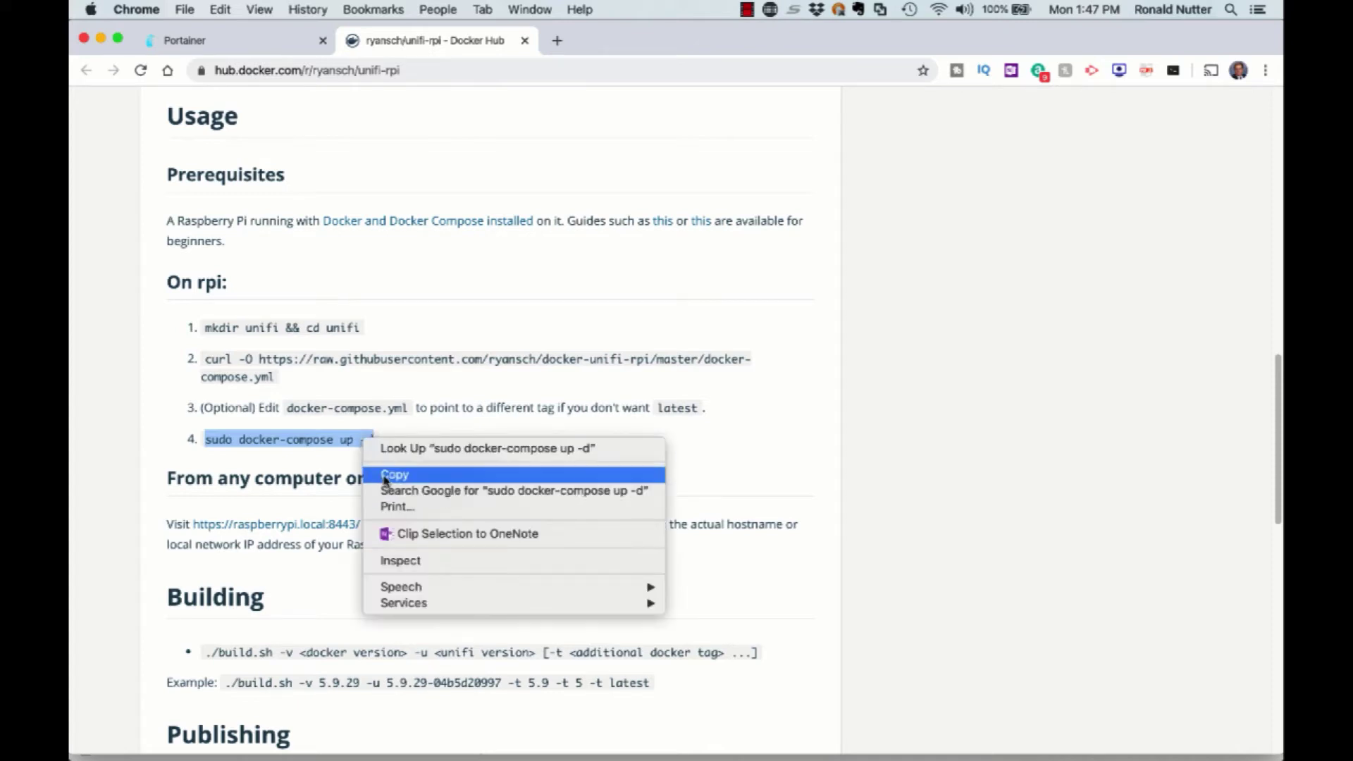
pyautogui.click(385, 477)
pyautogui.press('super+Tab')
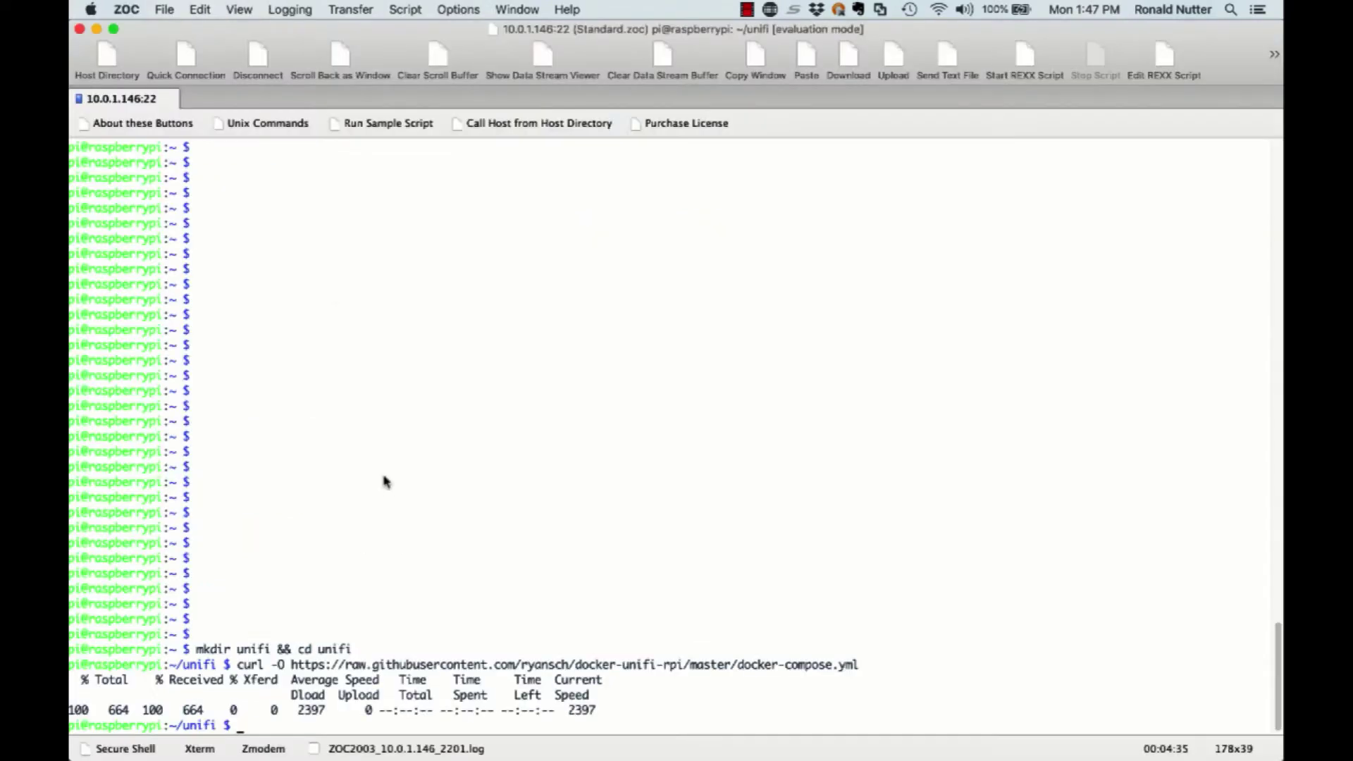
pyautogui.rightClick(416, 457)
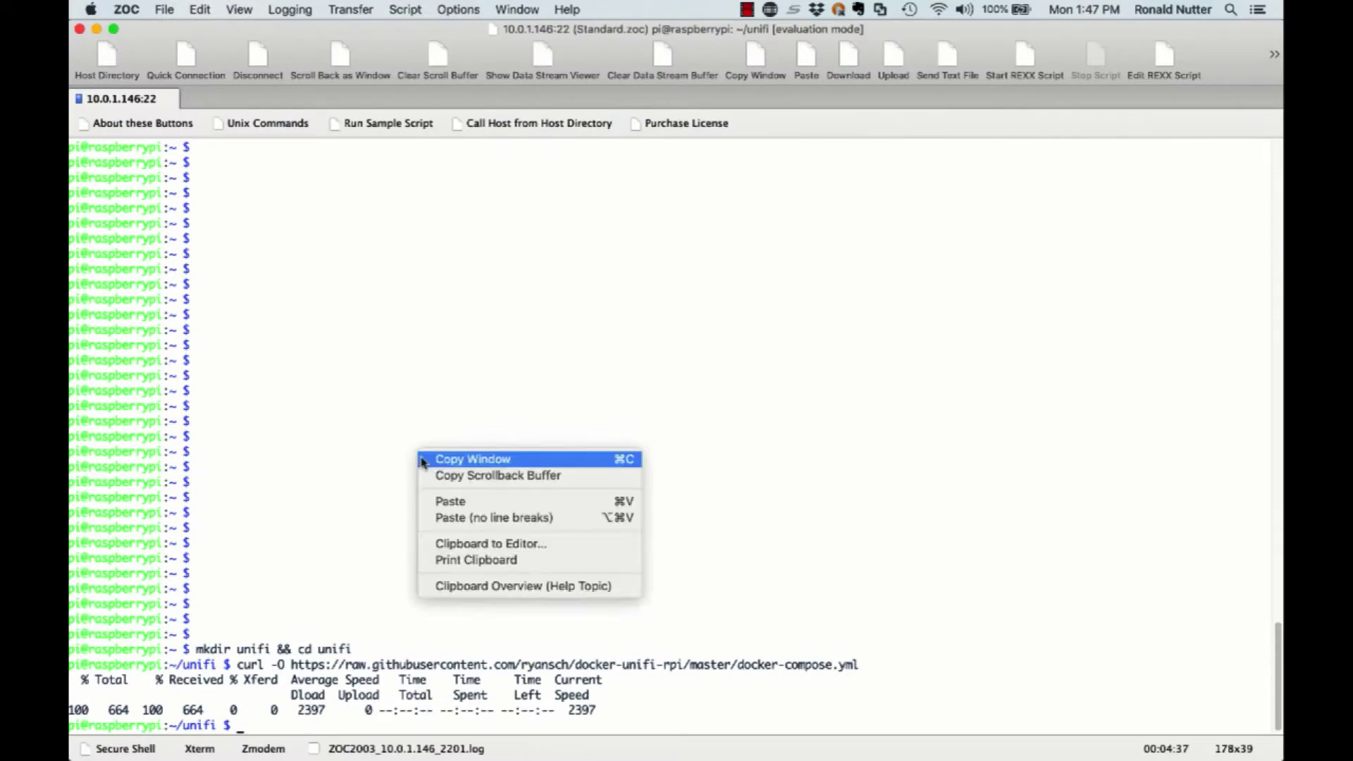
pyautogui.click(439, 506)
pyautogui.press('Return')
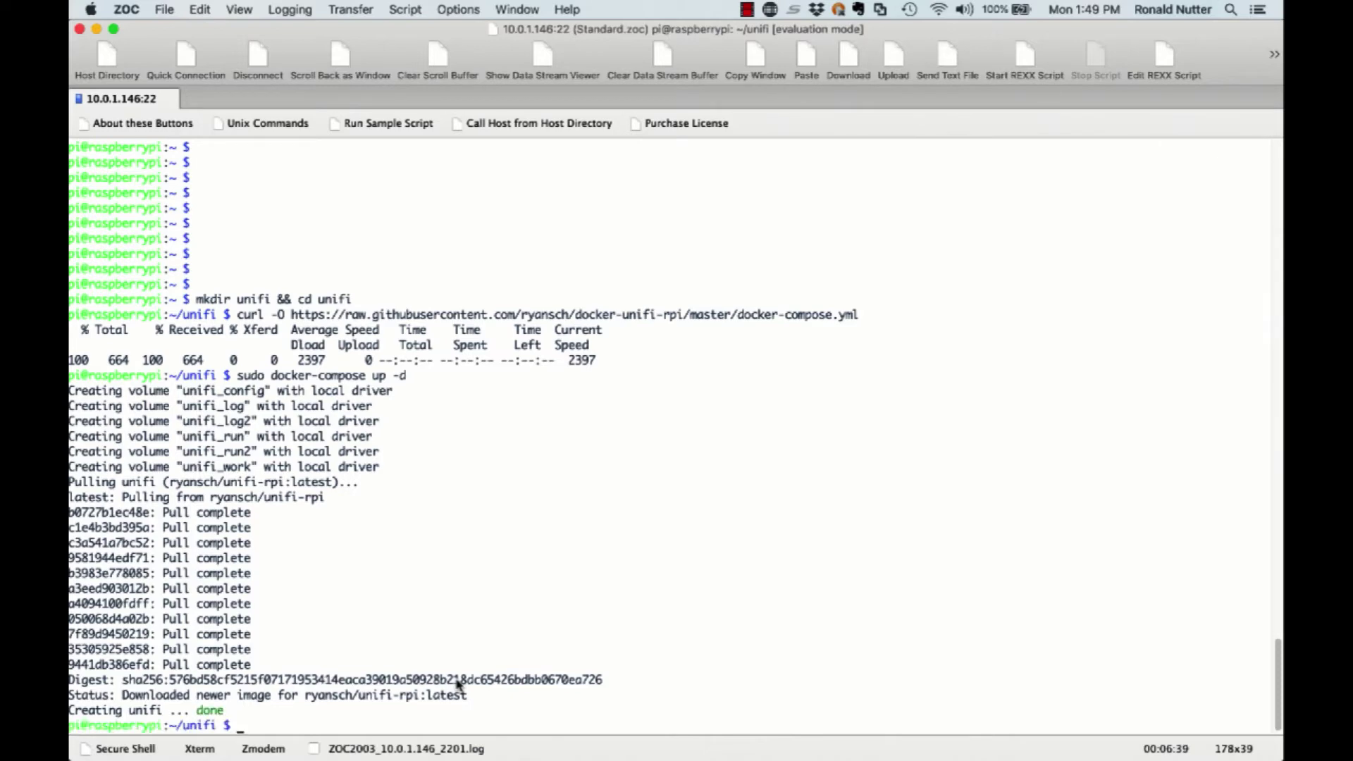
# Check Portainer's containers, stacks and volumes for the running unifi container, stack and volumes.
pyautogui.press('super+Tab')
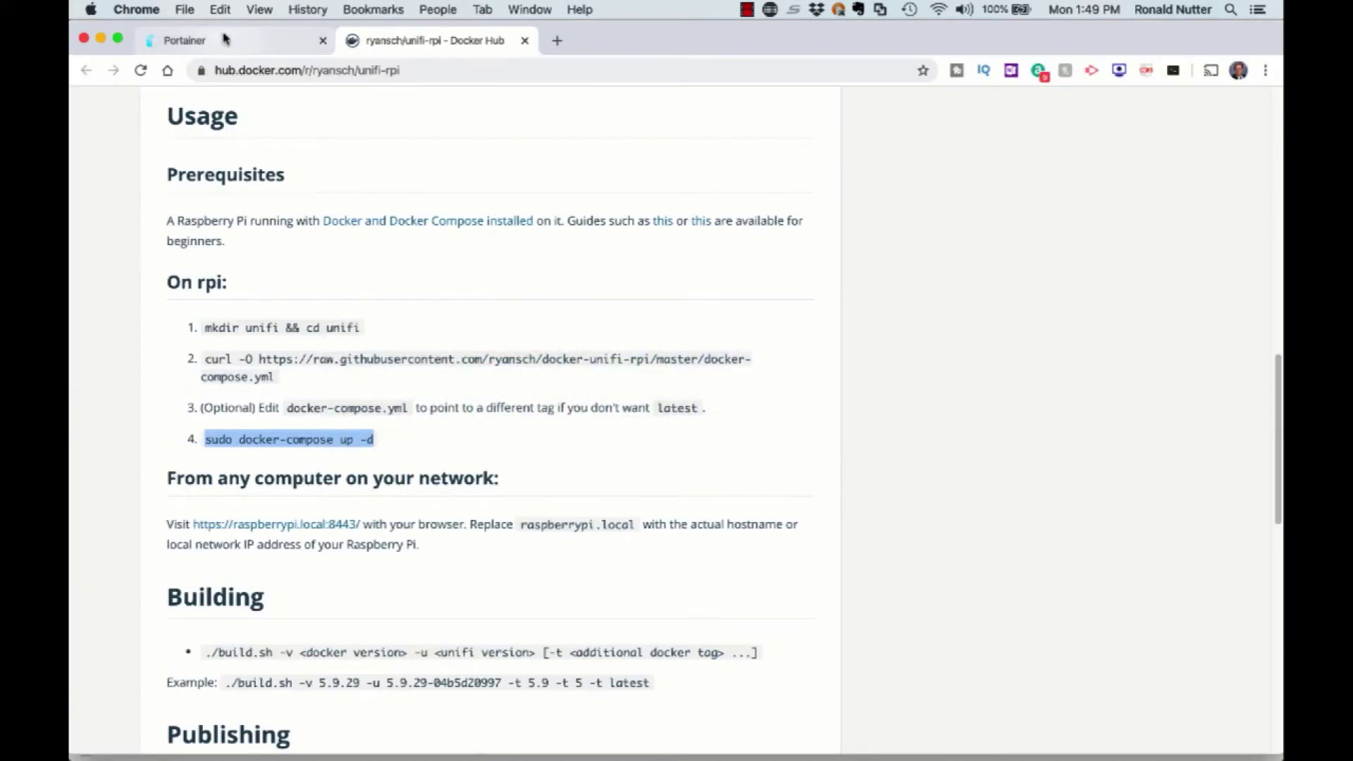
pyautogui.click(224, 39)
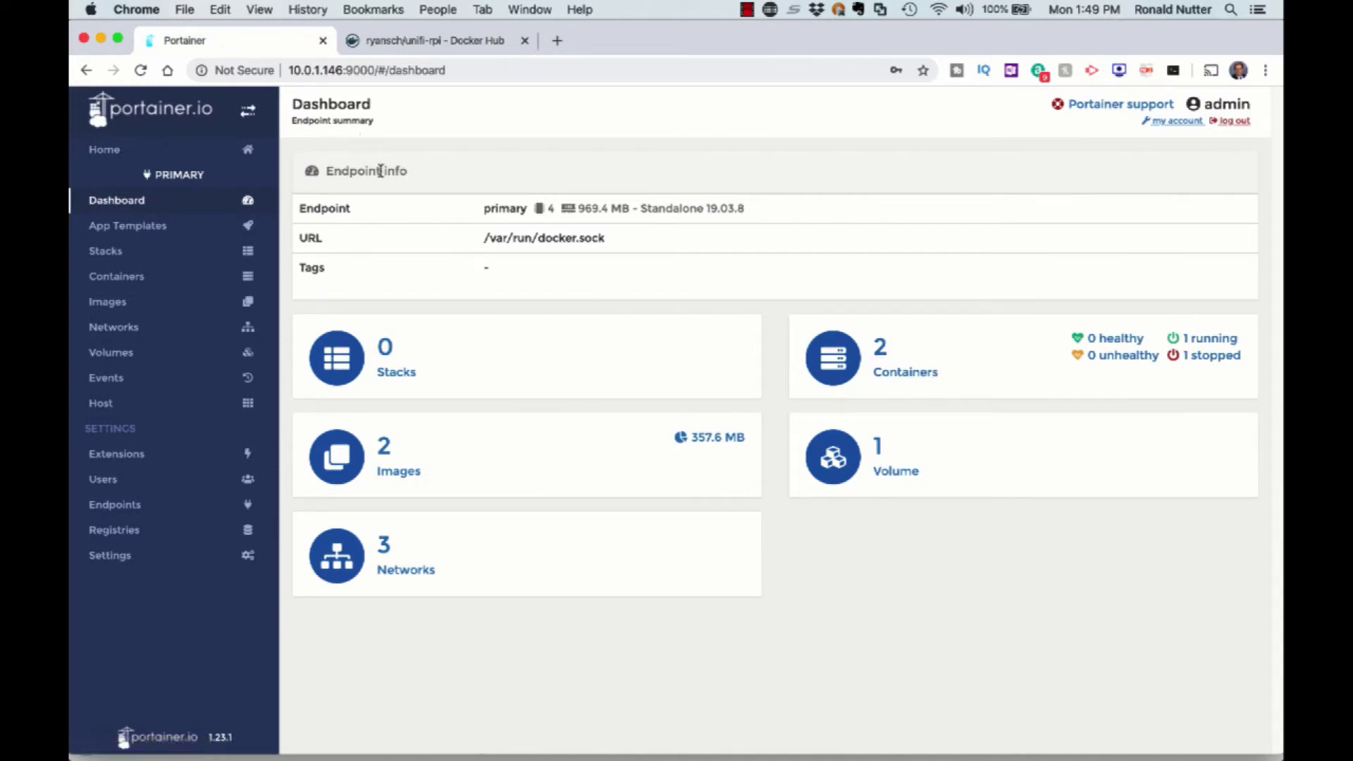
pyautogui.click(964, 352)
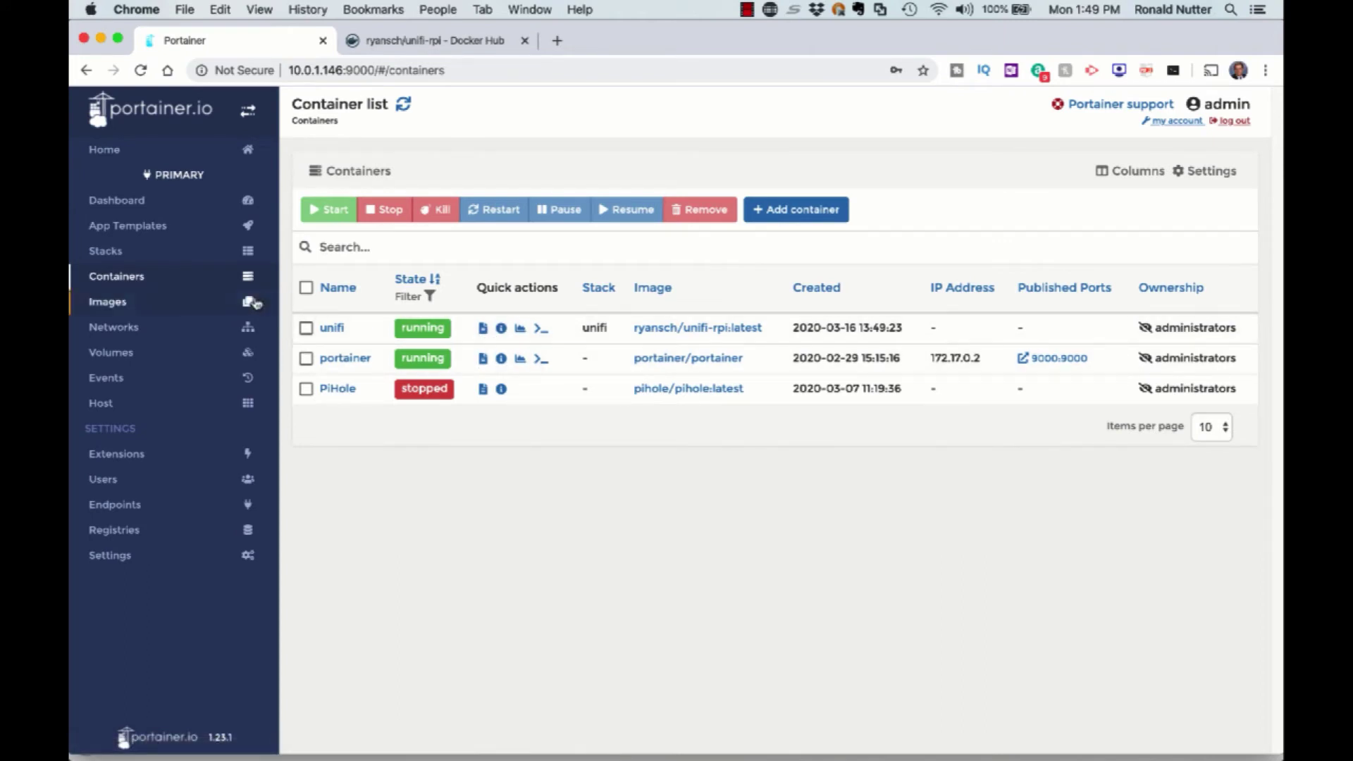
pyautogui.click(137, 258)
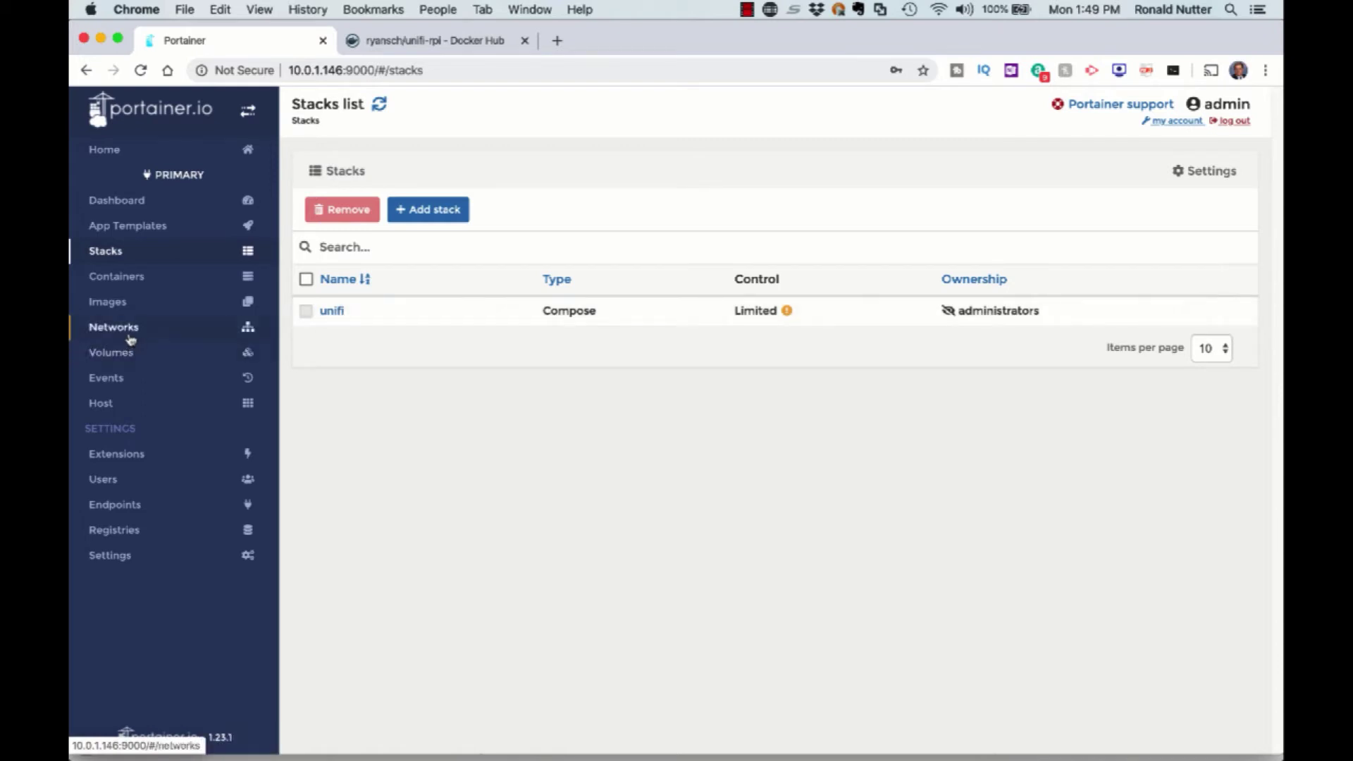
pyautogui.click(125, 360)
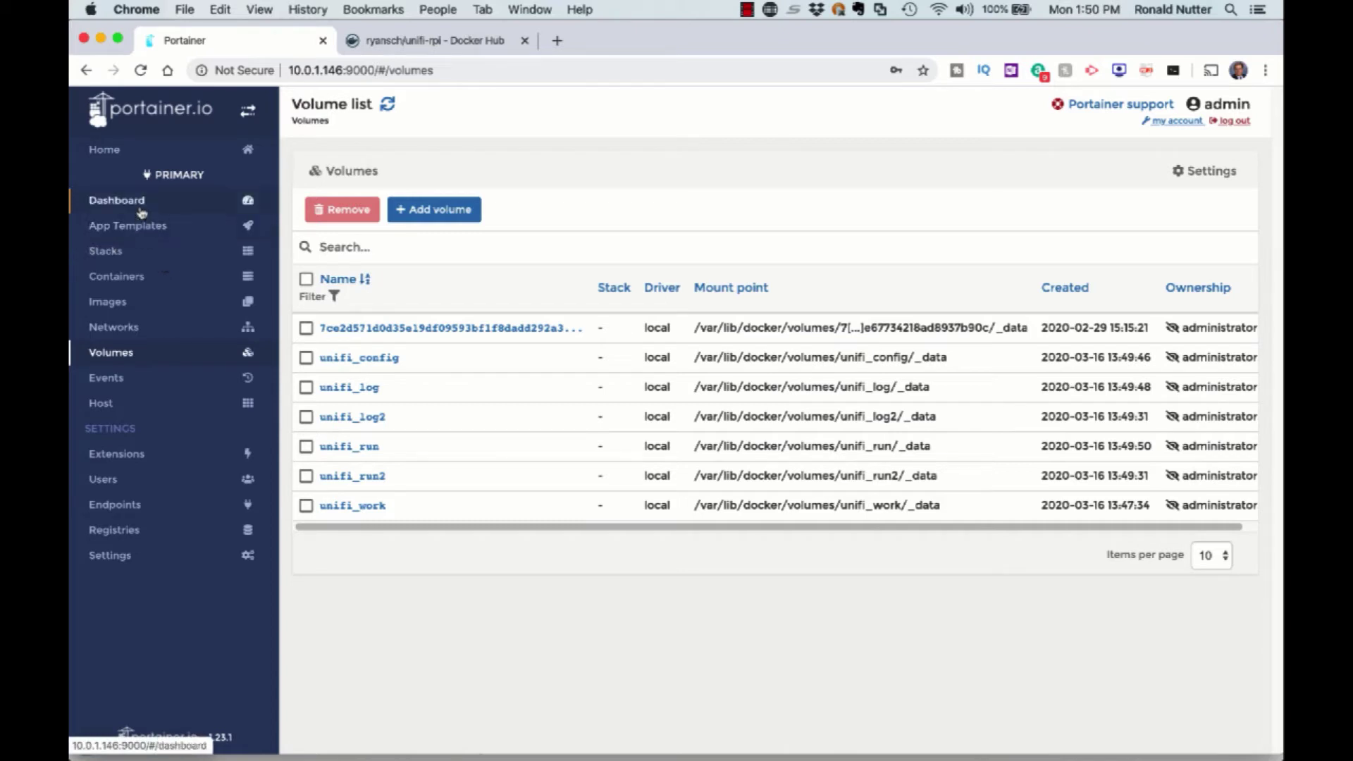
pyautogui.click(117, 276)
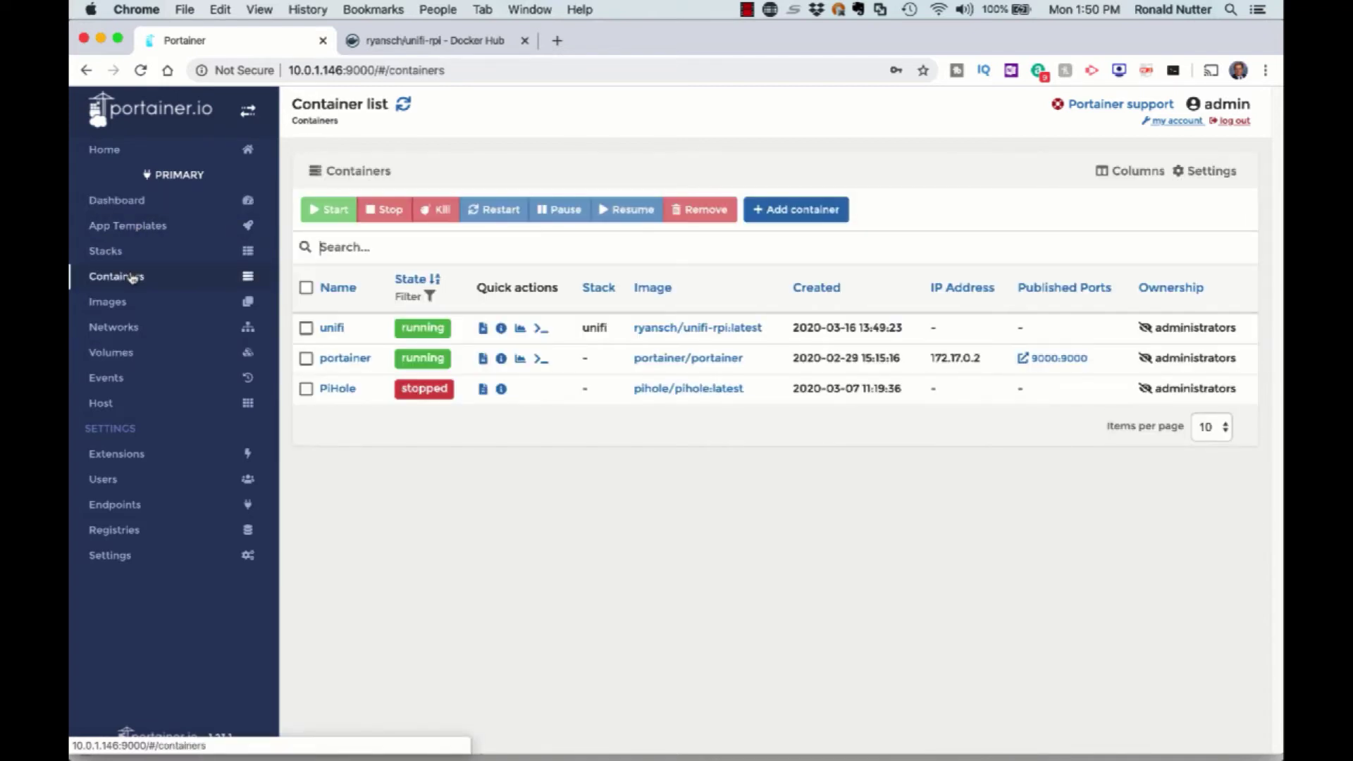
pyautogui.click(557, 40)
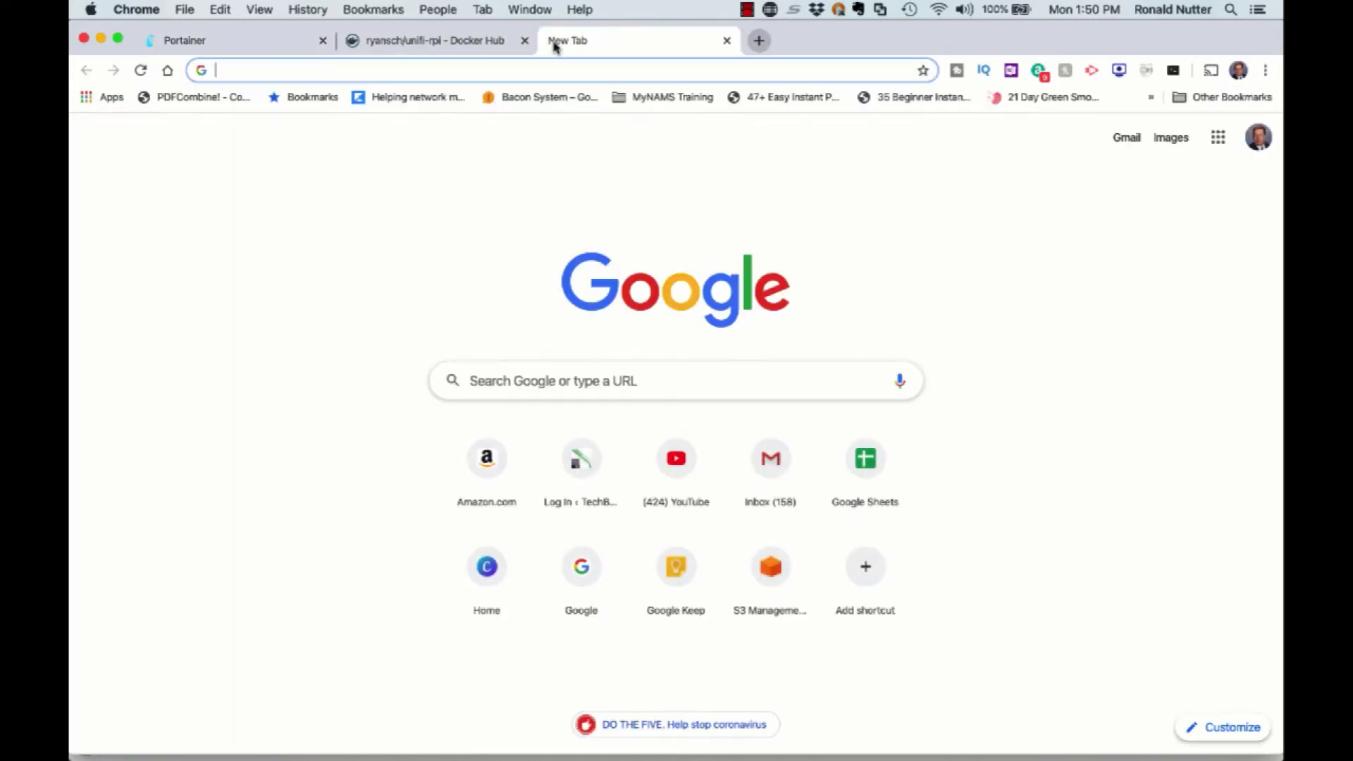
pyautogui.write('https:')
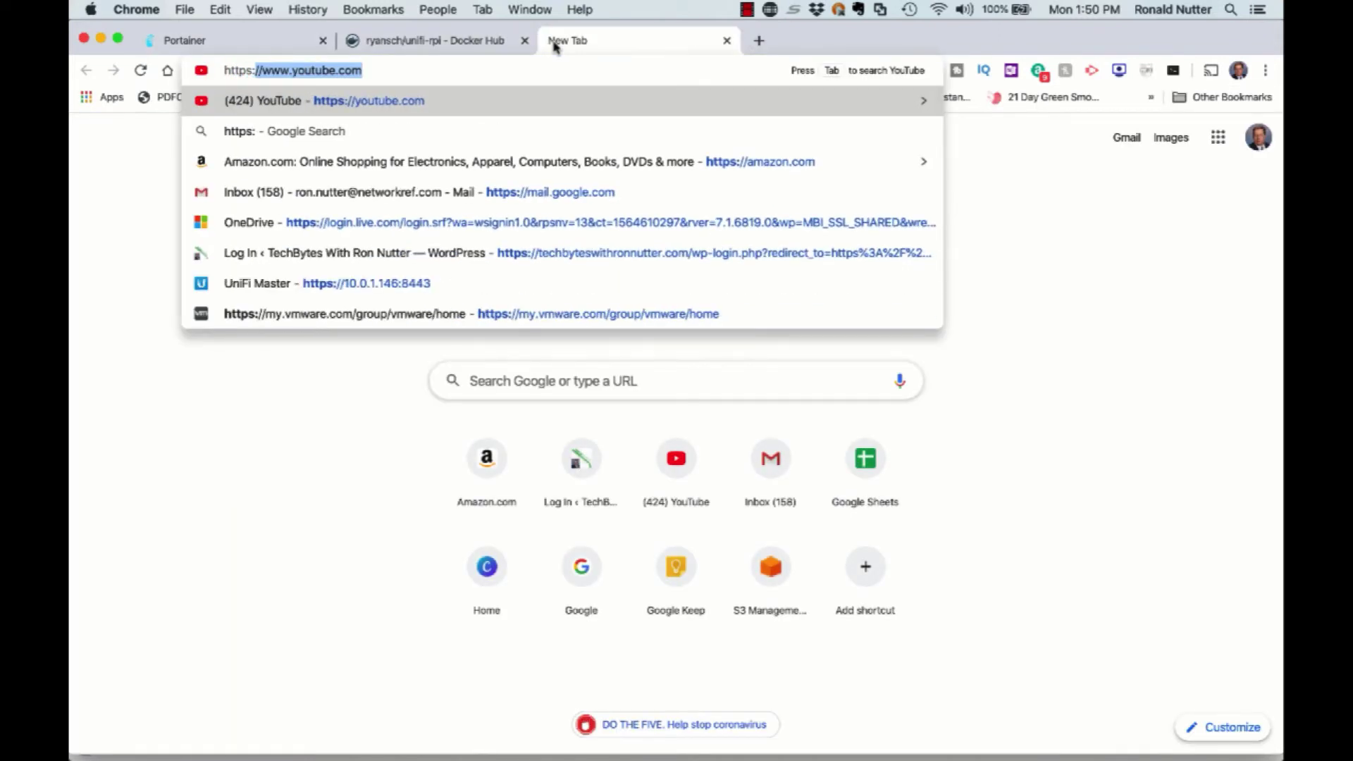
pyautogui.write('//10.0.1.146:8443')
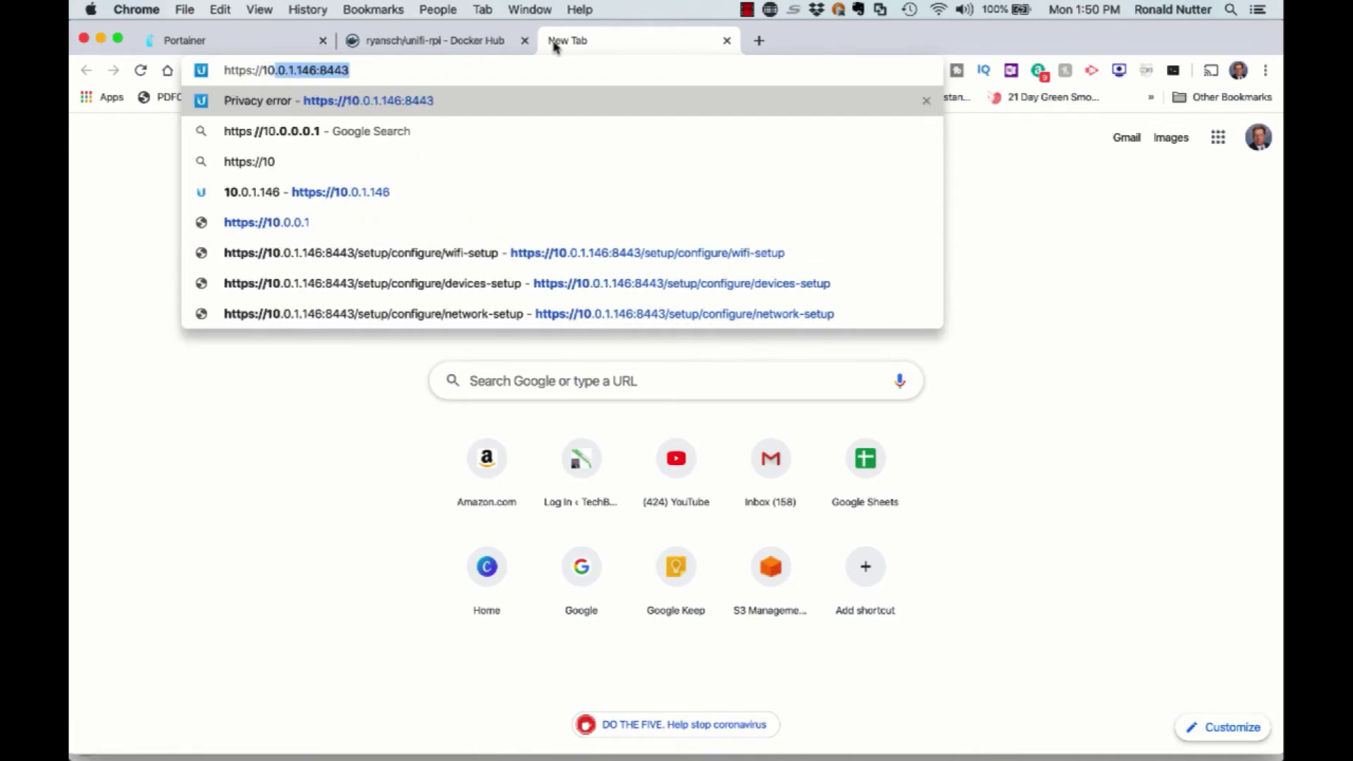
pyautogui.press('Right')
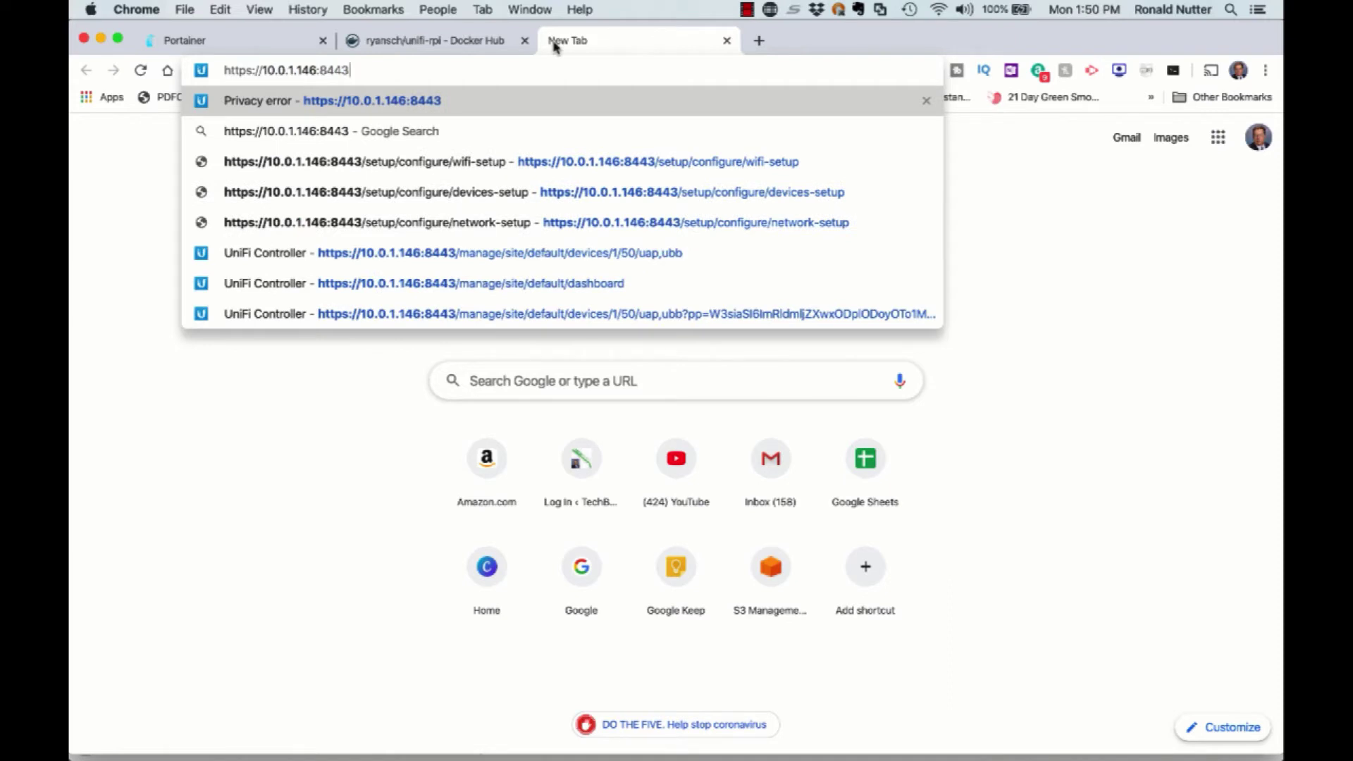
pyautogui.press('Return')
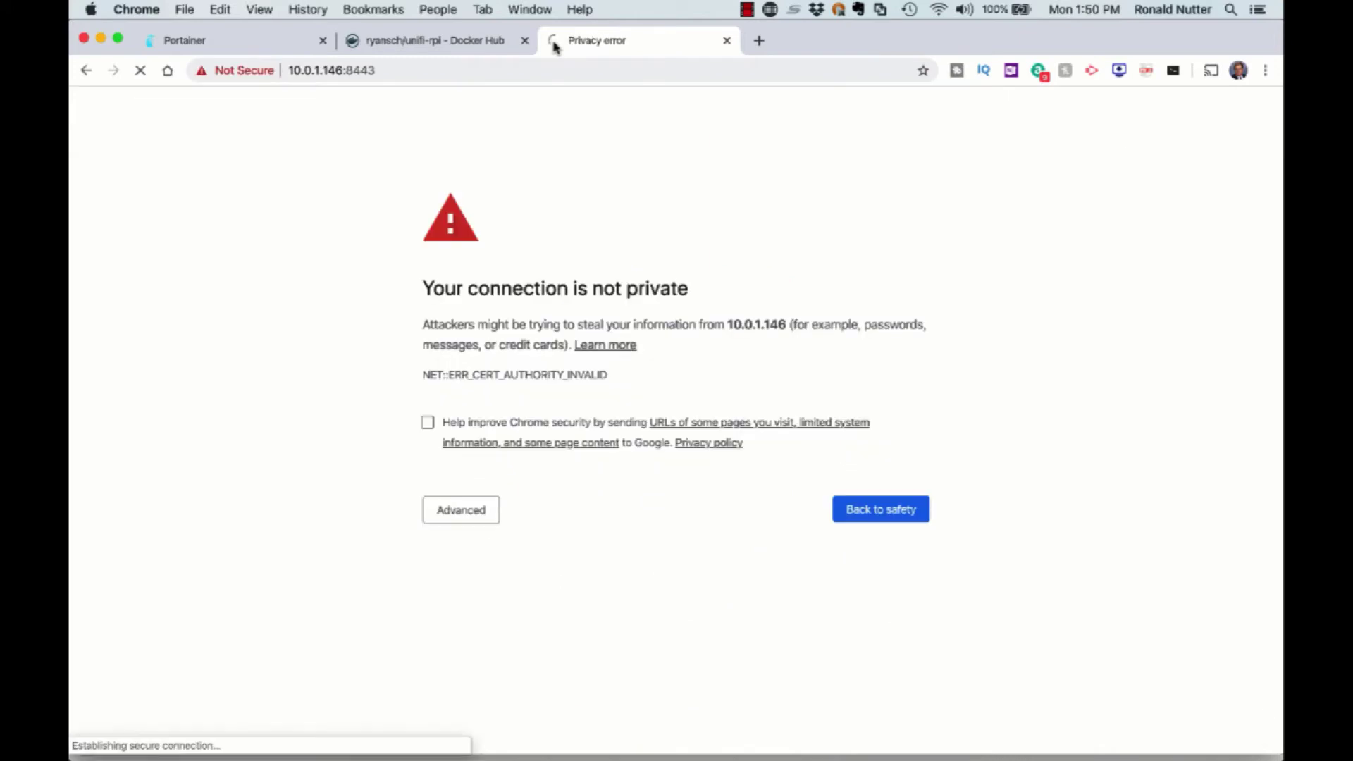
pyautogui.click(470, 522)
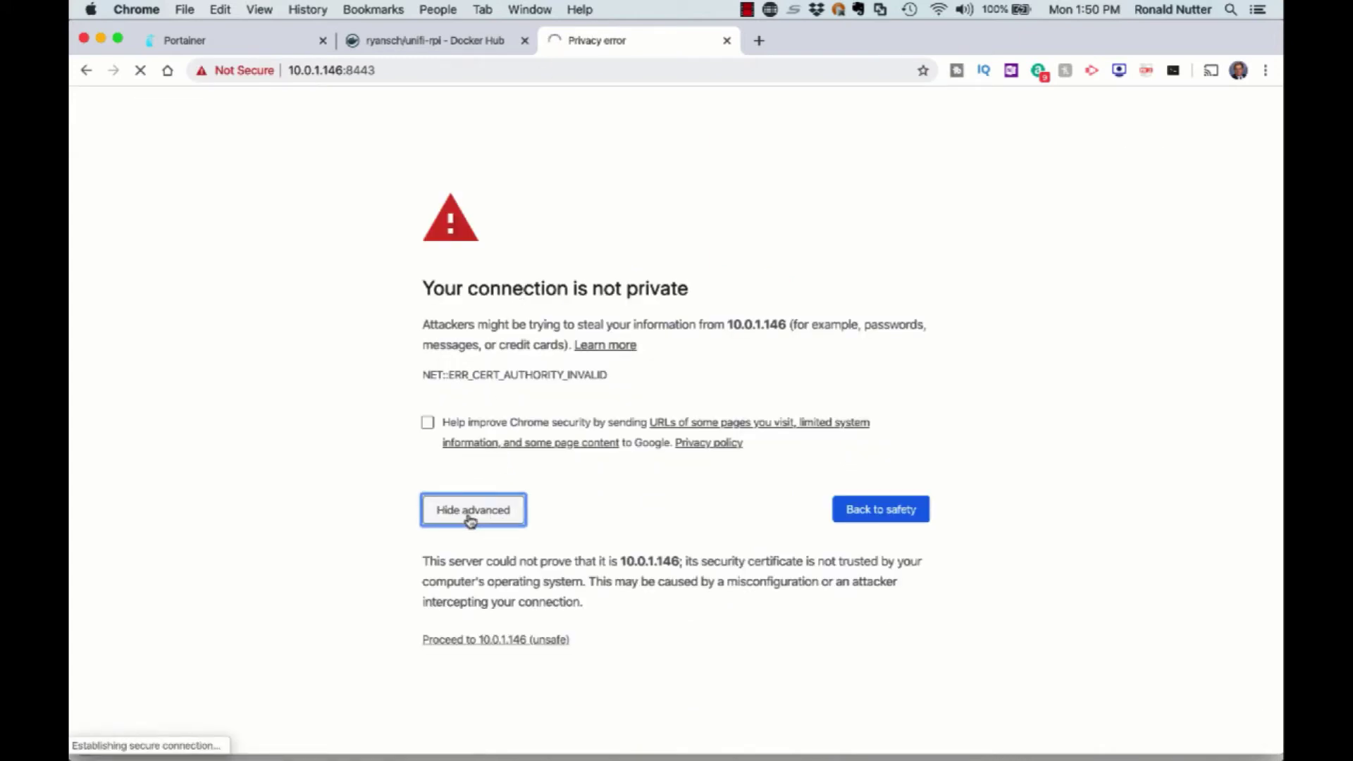
pyautogui.click(491, 641)
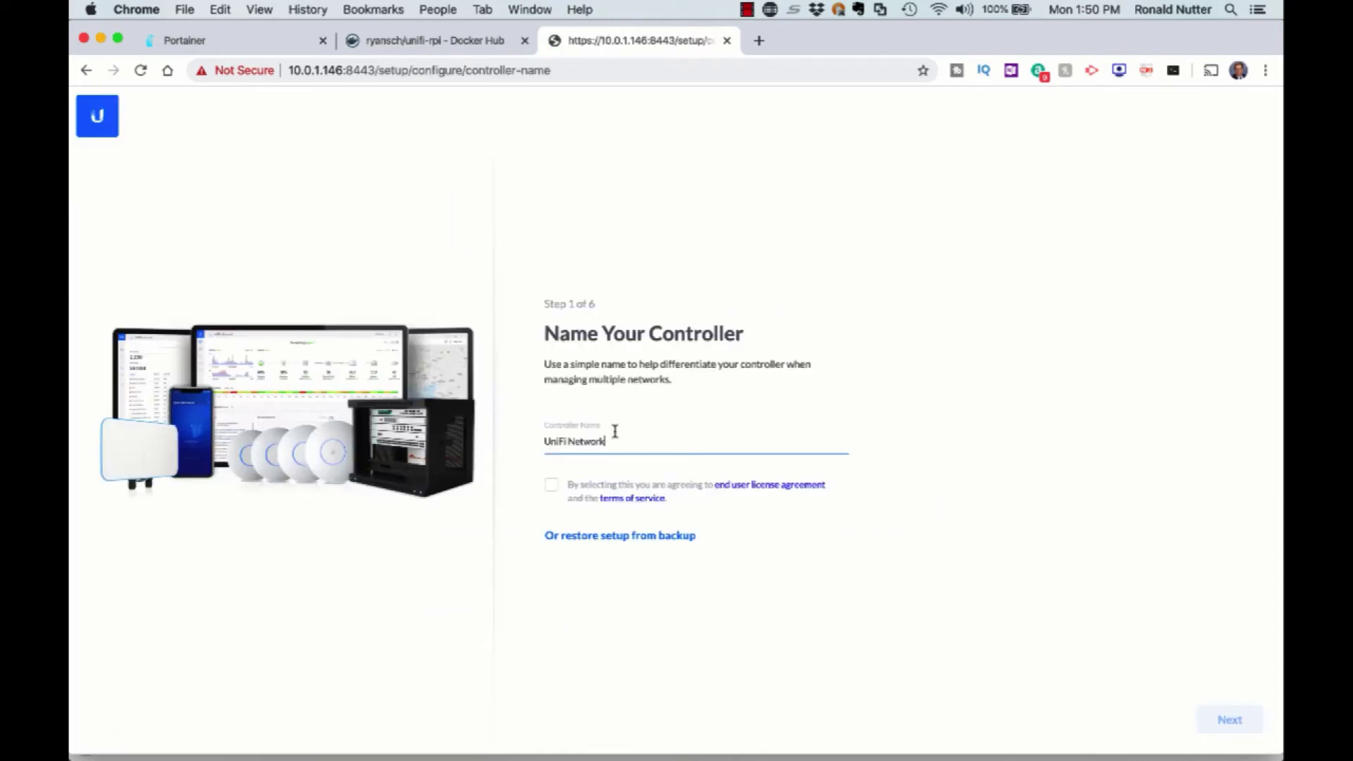
# Rename the controller to UniFi Master and accept the licence agreement and terms of service.
pyautogui.press('BackSpace')
pyautogui.press('BackSpace')
pyautogui.press('BackSpace')
pyautogui.press('BackSpace')
pyautogui.press('BackSpace')
pyautogui.press('BackSpace')
pyautogui.press('BackSpace')
pyautogui.write('Master')
pyautogui.click(1233, 718)
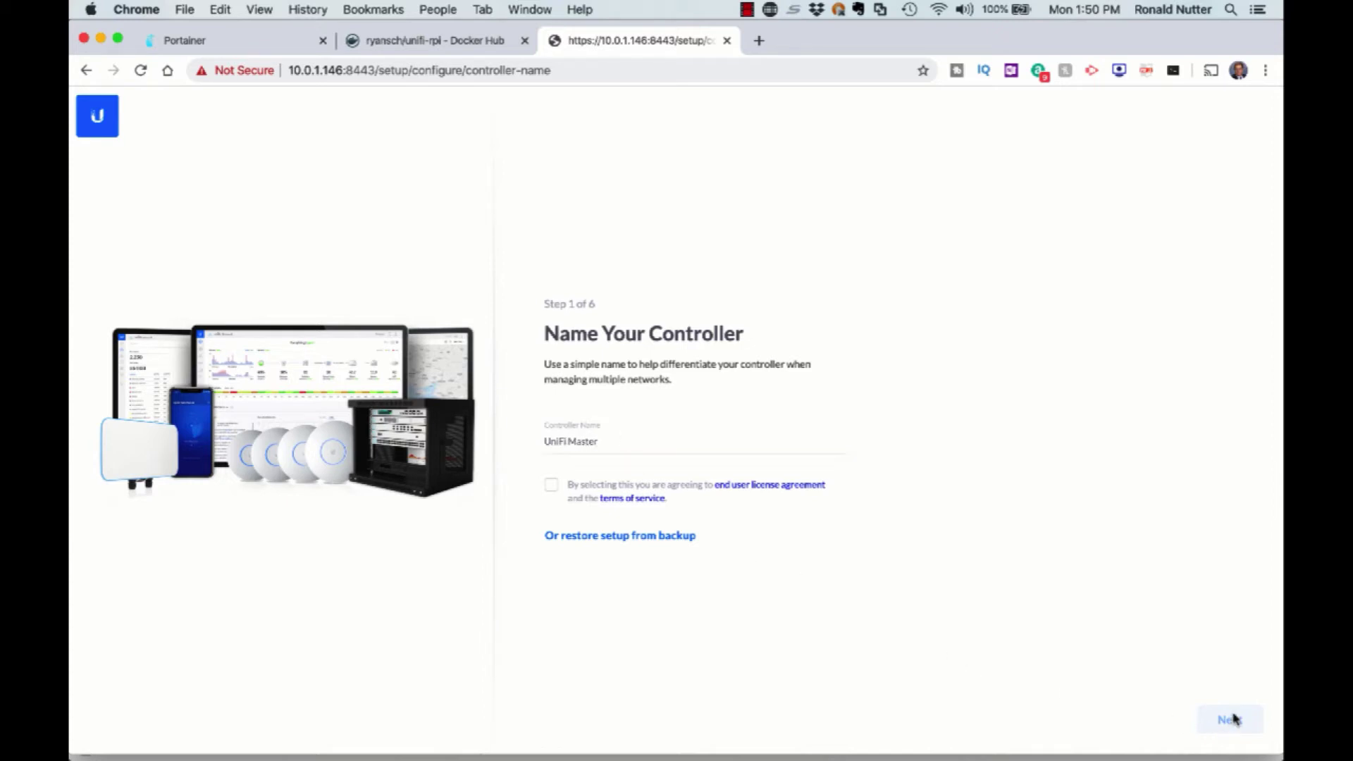
pyautogui.click(551, 486)
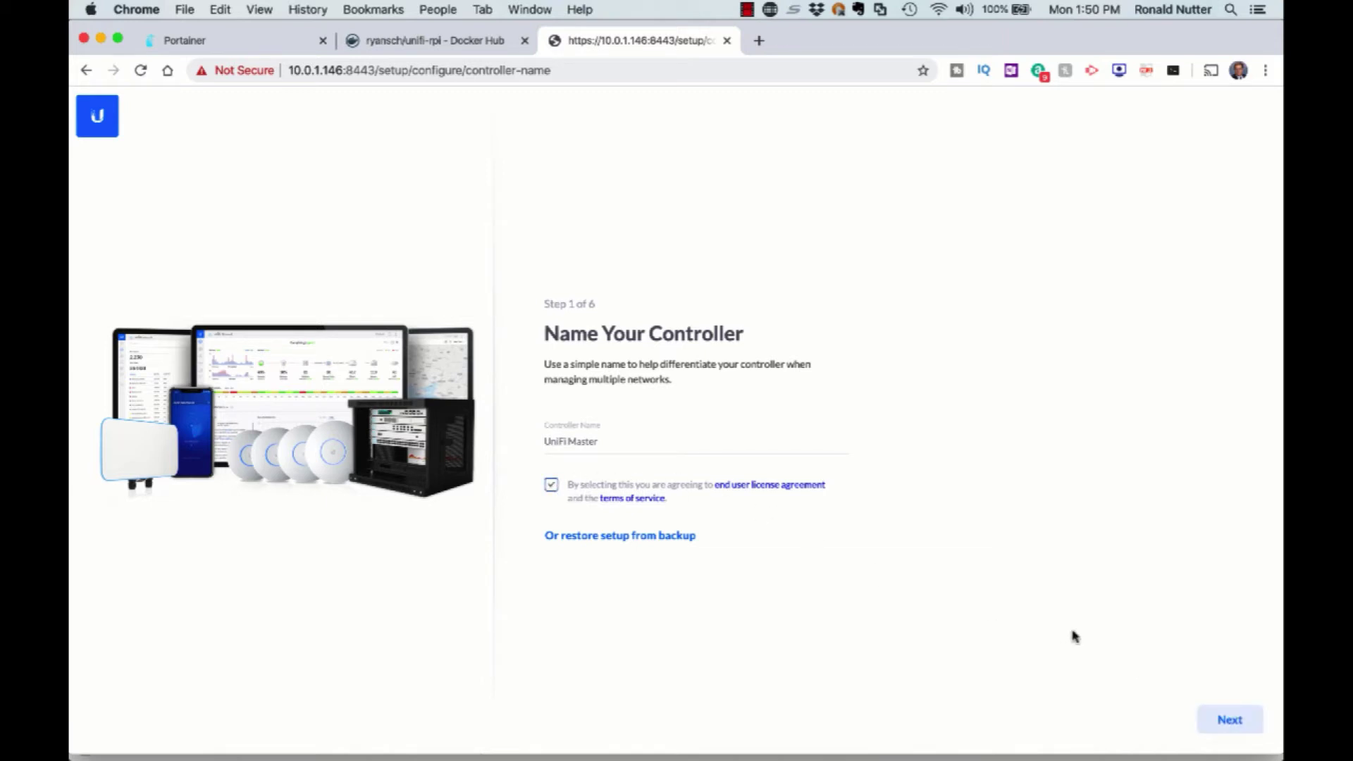
pyautogui.click(1224, 716)
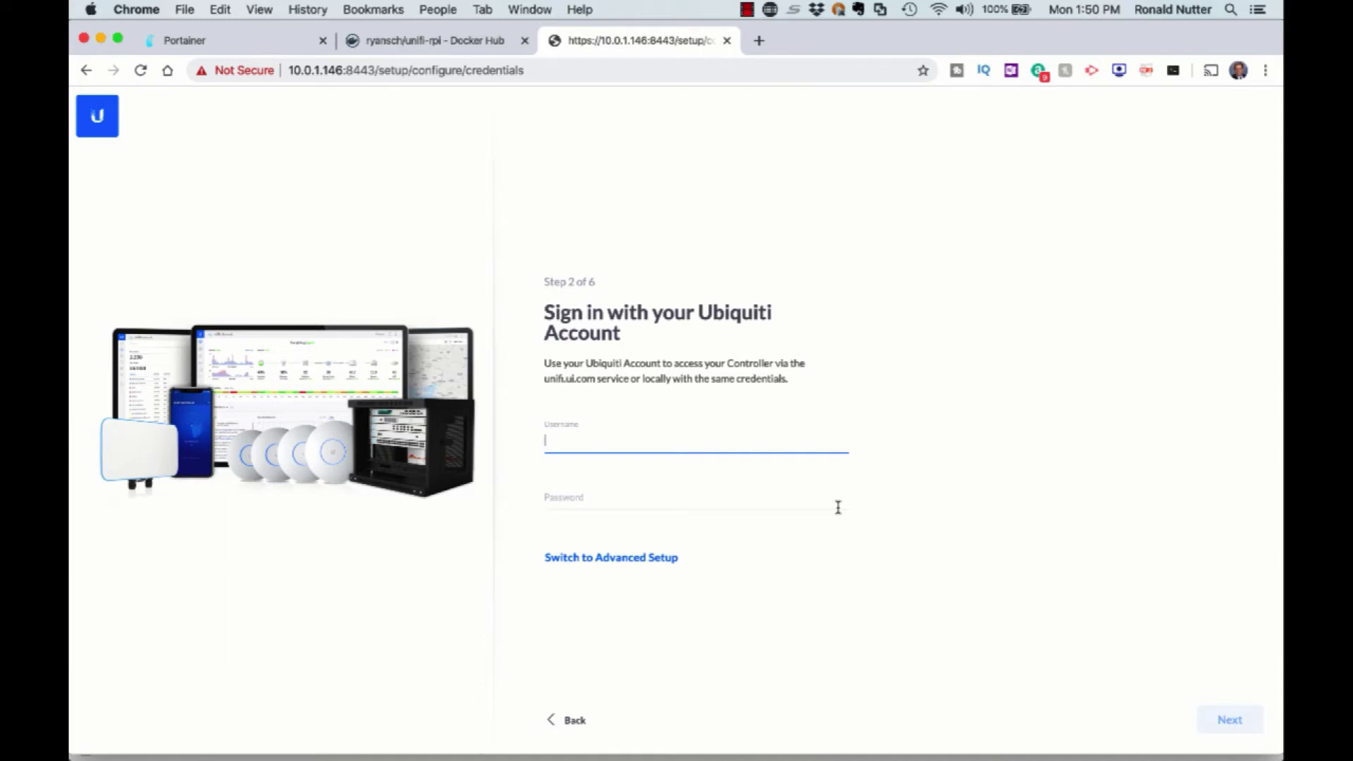
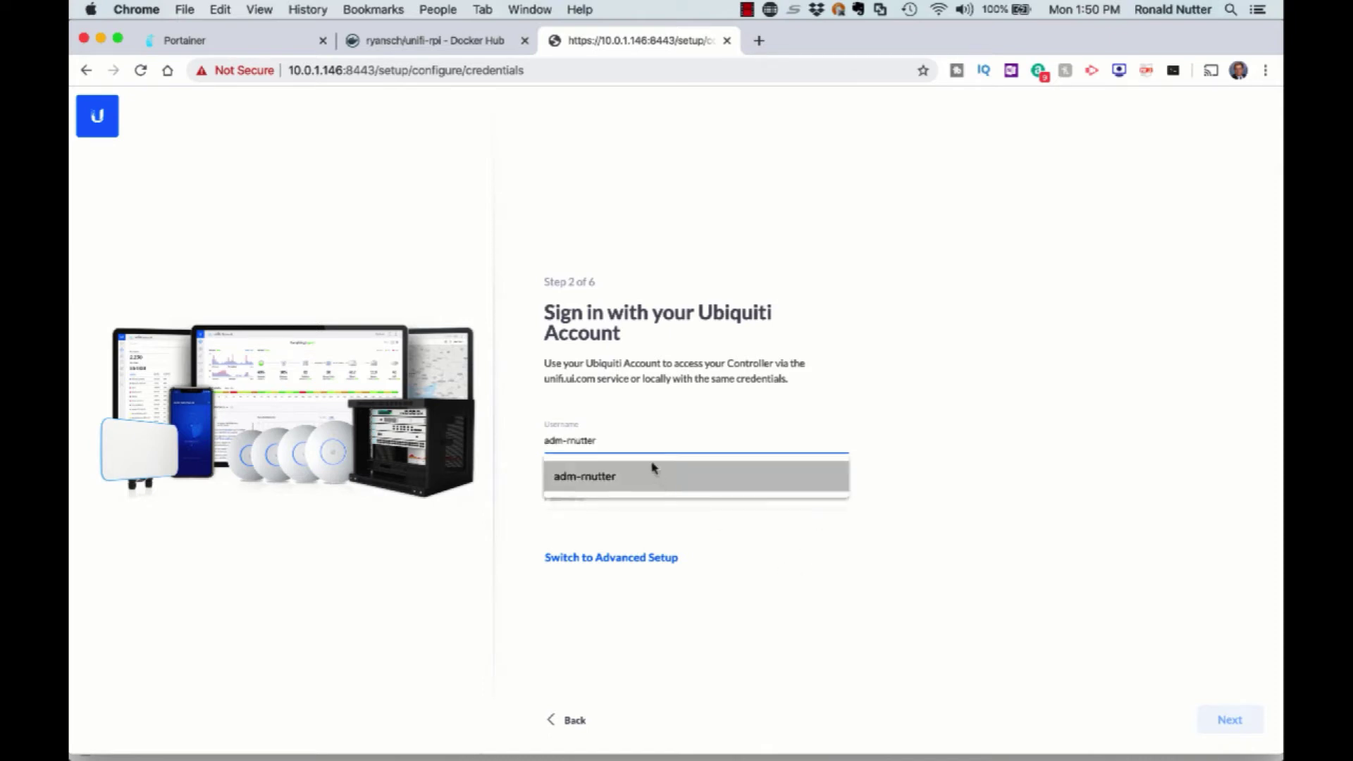
# Sign in with the Ubiquiti account username and password.
pyautogui.click(653, 468)
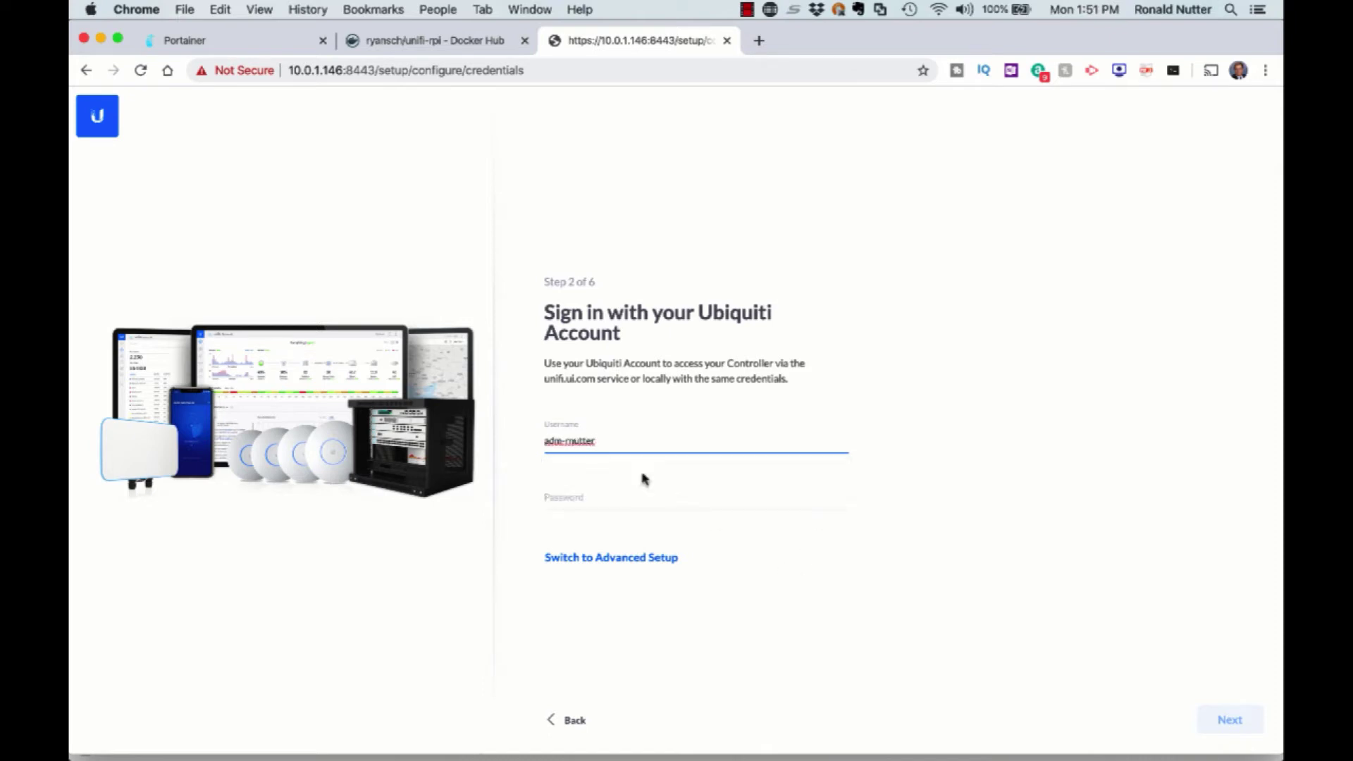
pyautogui.click(575, 503)
pyautogui.write('a*********')
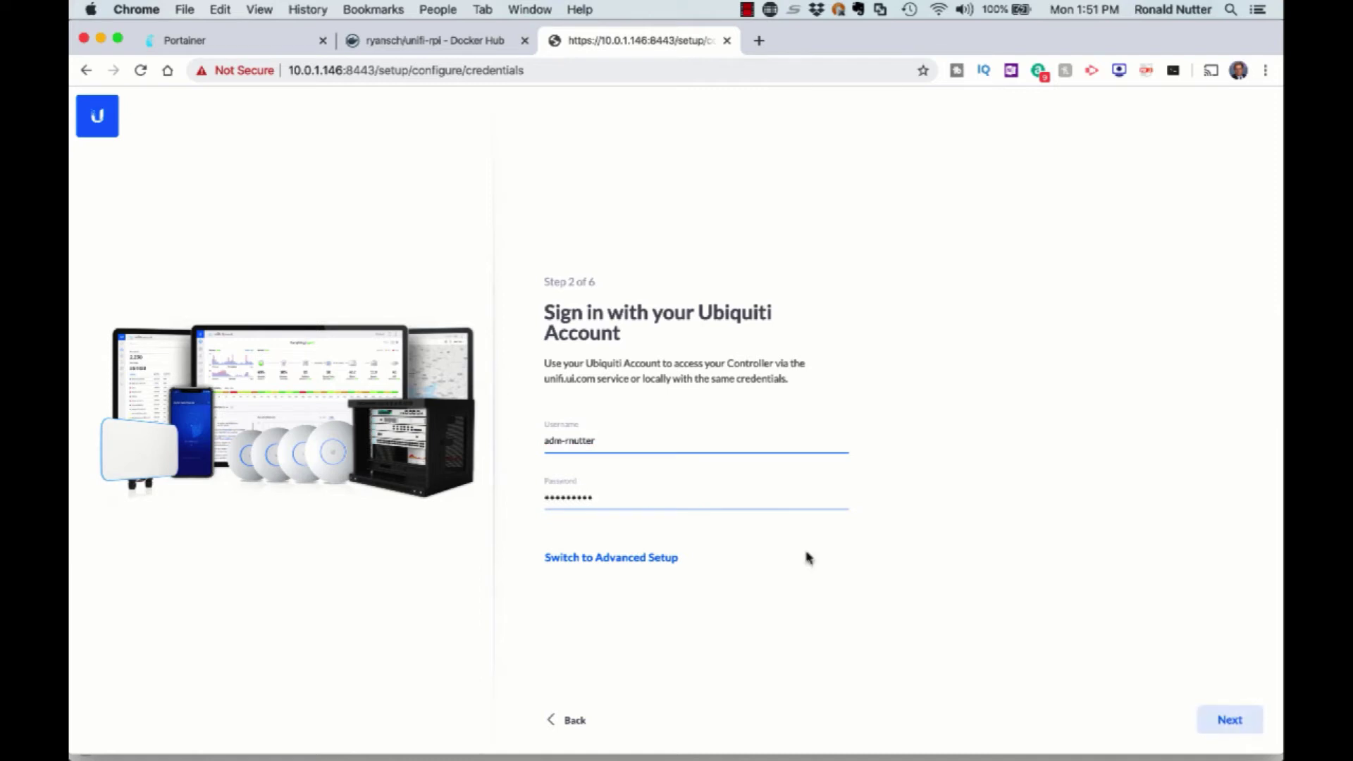
pyautogui.click(1227, 718)
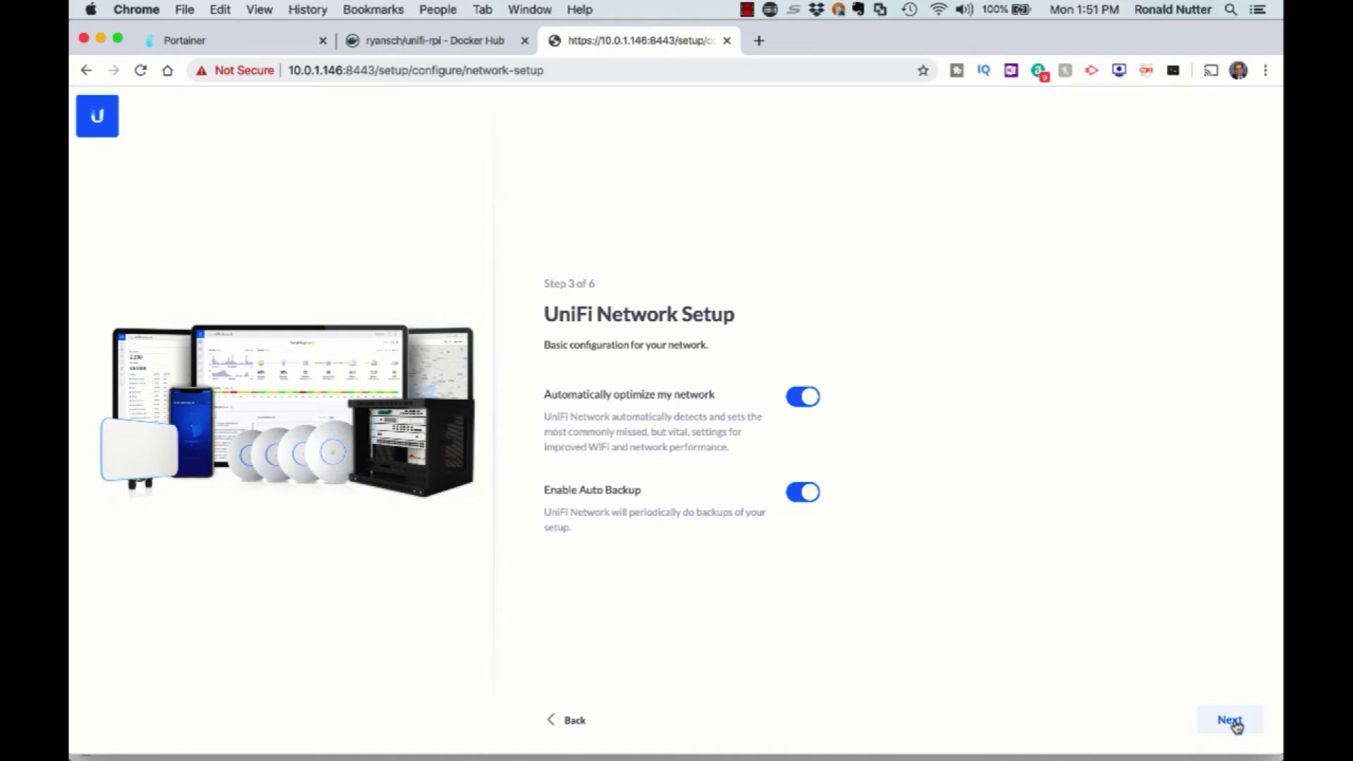
# Keep auto-optimise and auto backup on, and select the UniFi AP-AC-Lite at 10.0.1.176 for configuration.
pyautogui.click(1237, 727)
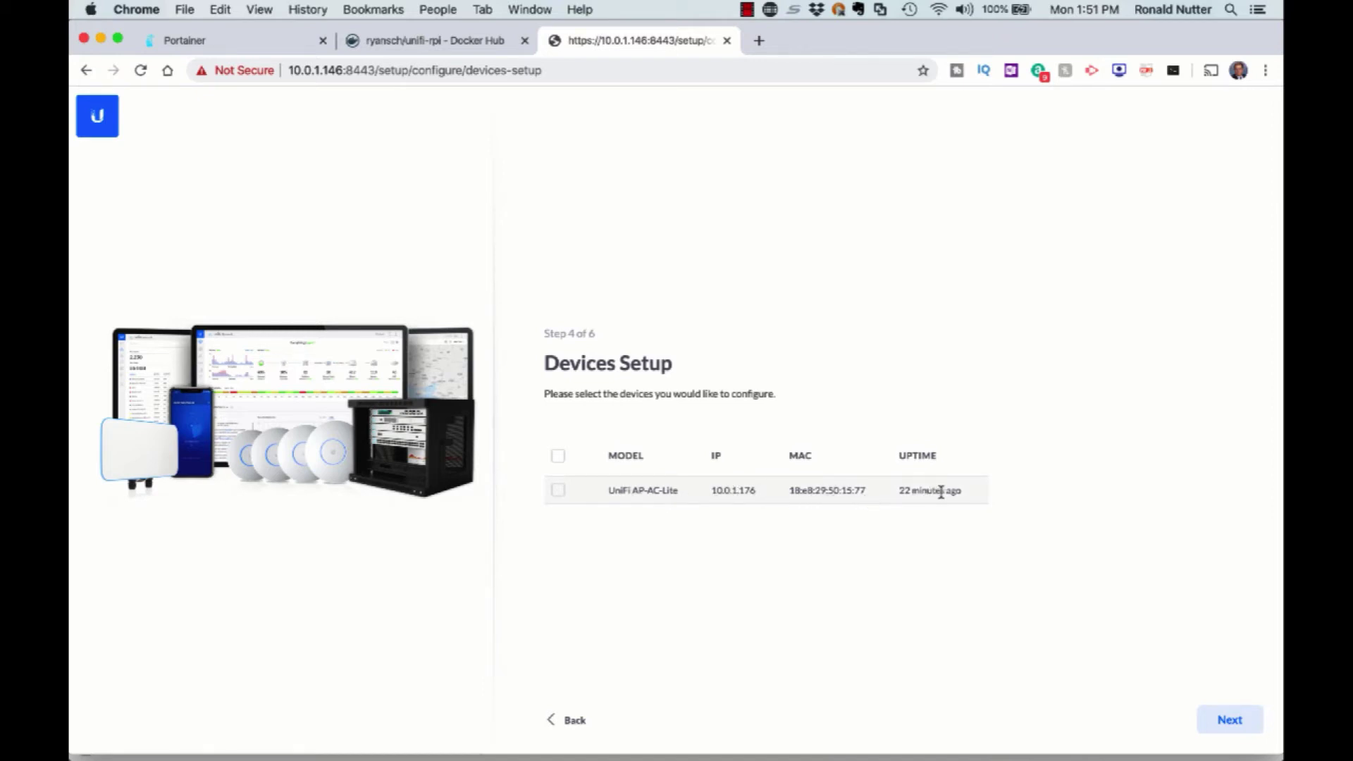
pyautogui.click(558, 491)
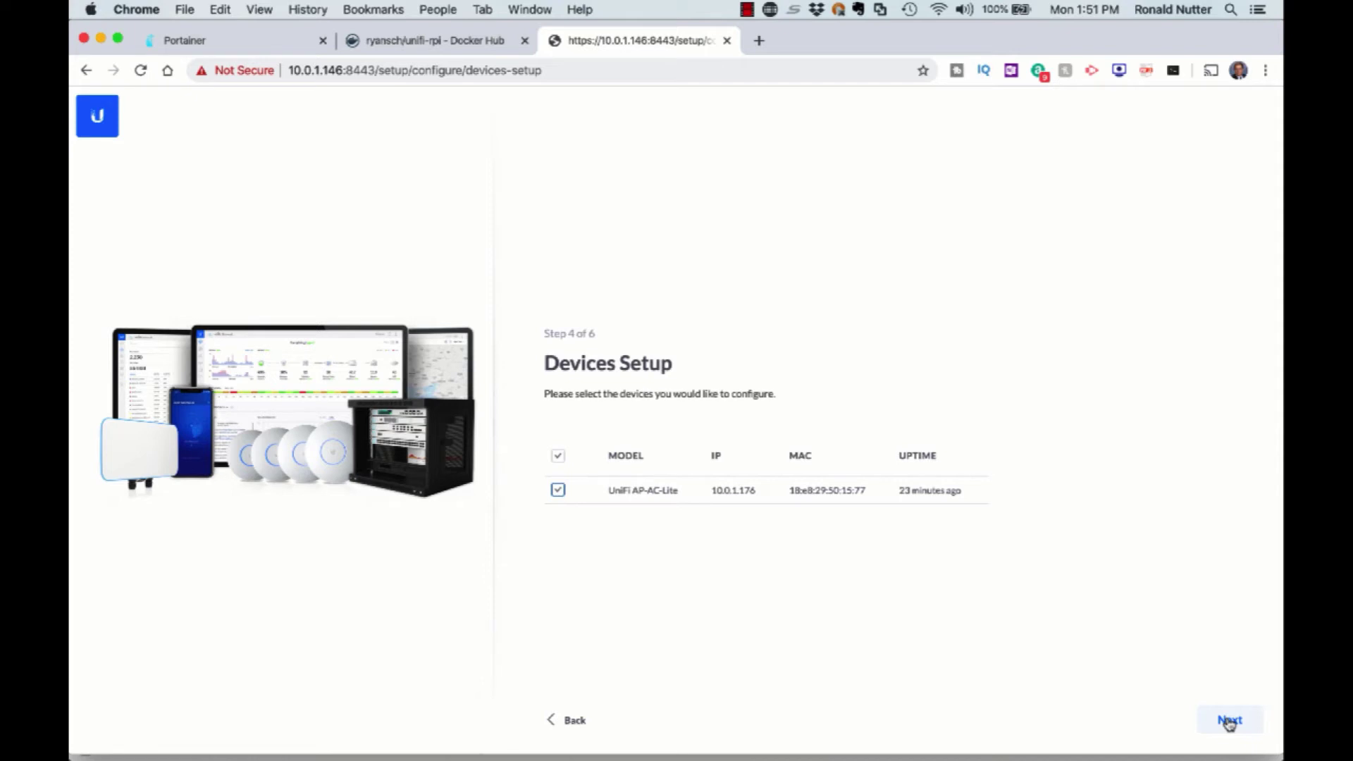
pyautogui.click(1230, 719)
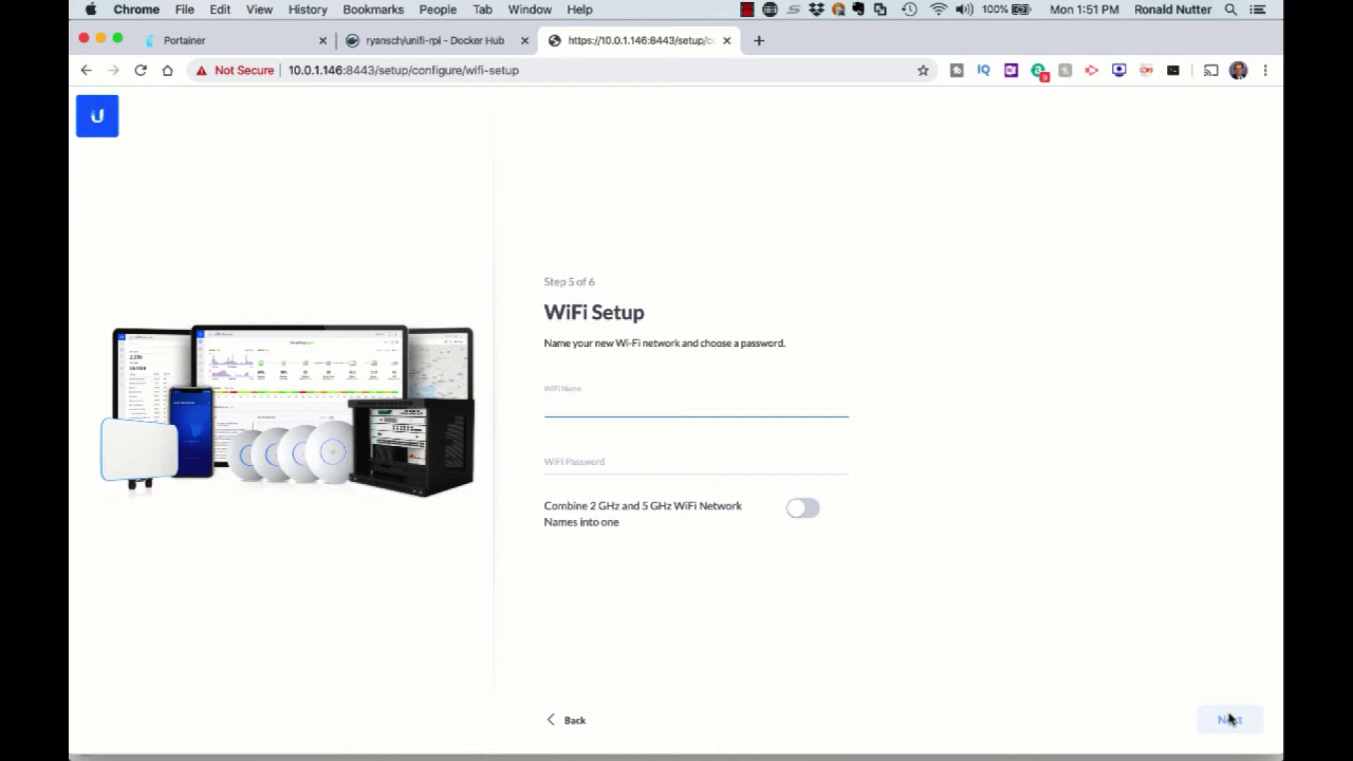
# Set WiFi name LWAP-U with its password, review the settings and click Finish.
pyautogui.write('LWAP-U')
pyautogui.press('Tab')
pyautogui.write('••••••••')
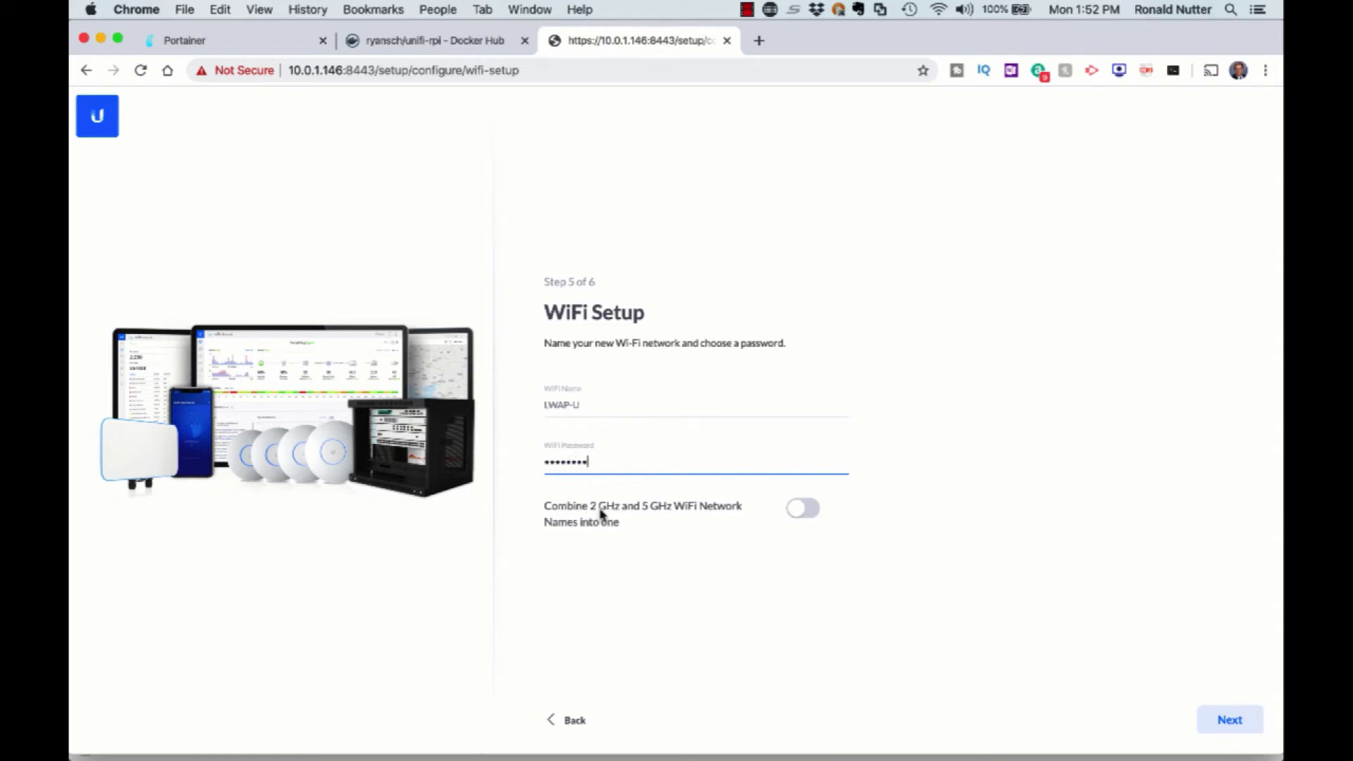
pyautogui.click(1229, 720)
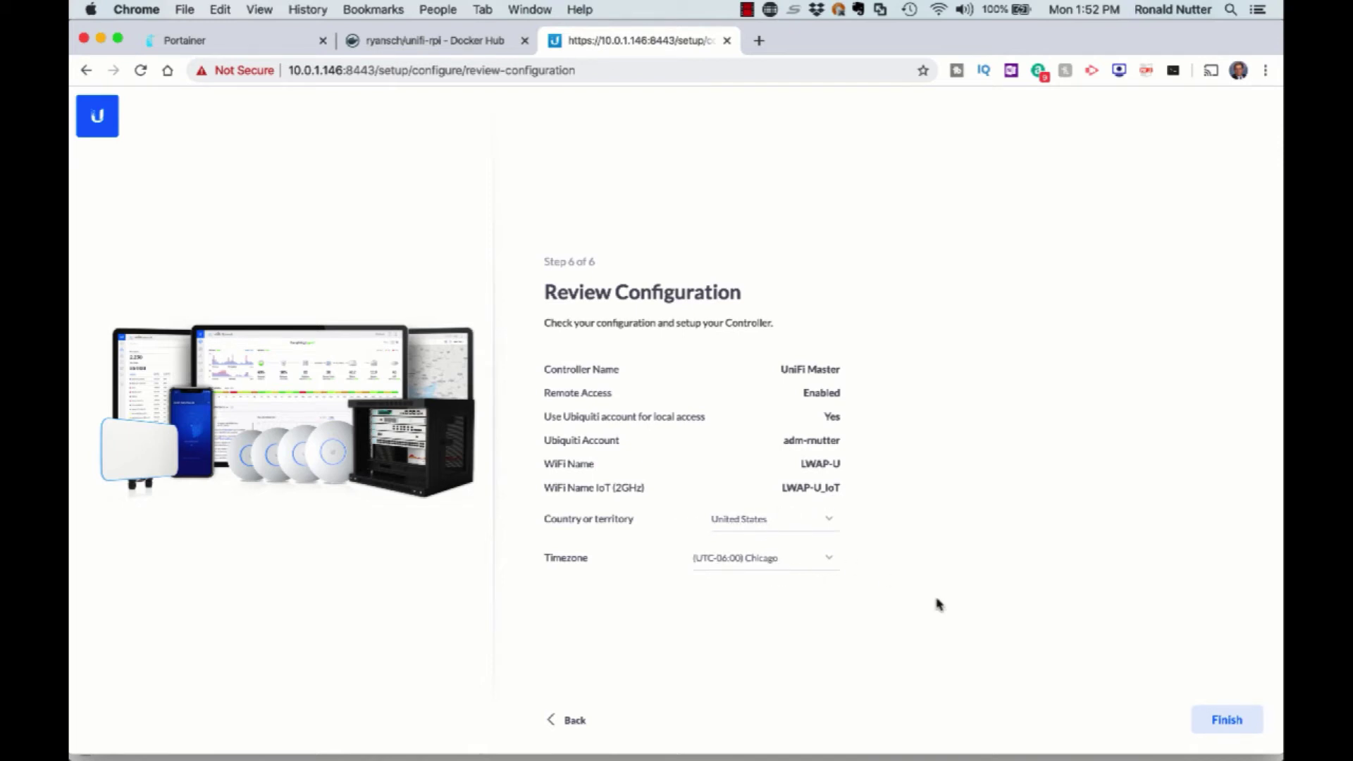
pyautogui.click(1225, 720)
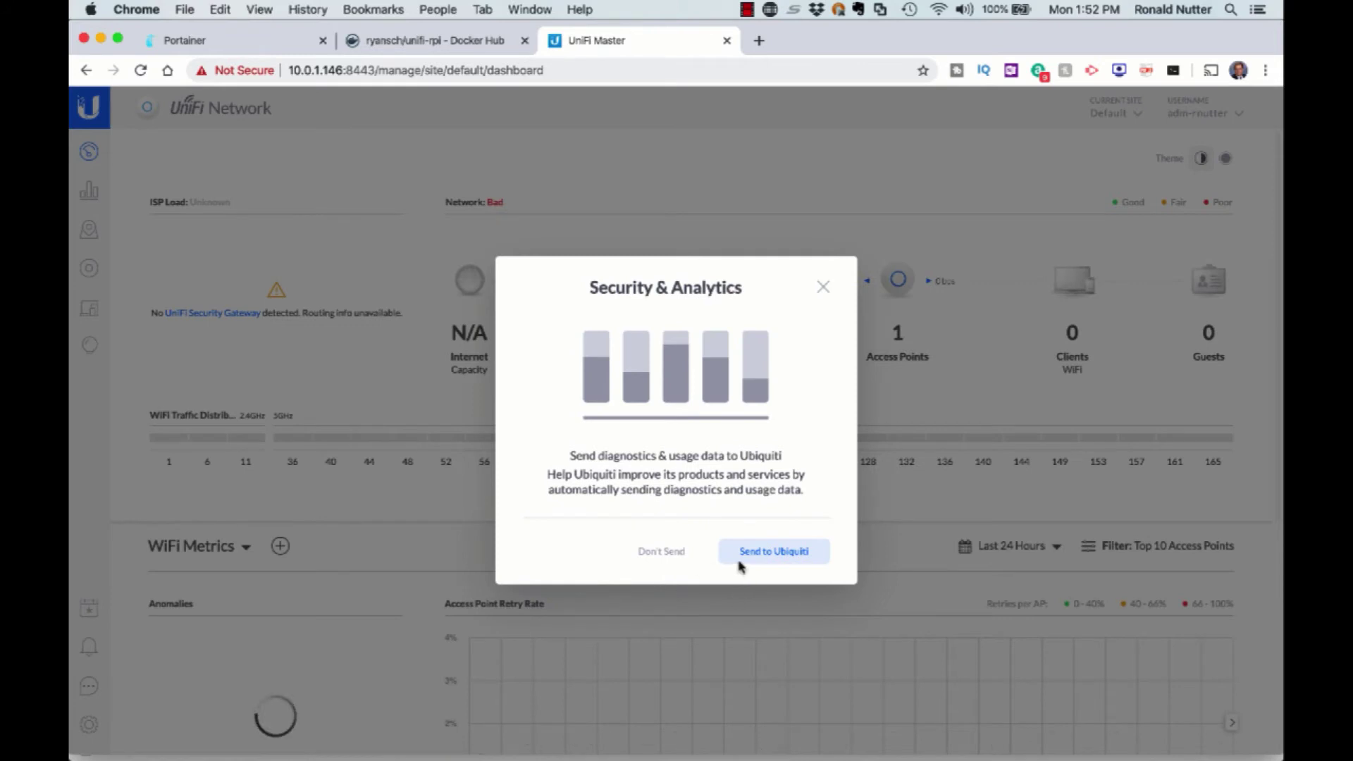
# Choose Send to Ubiquiti for diagnostics, then show the Access Points list with the AP-AC-Lite.
pyautogui.click(756, 554)
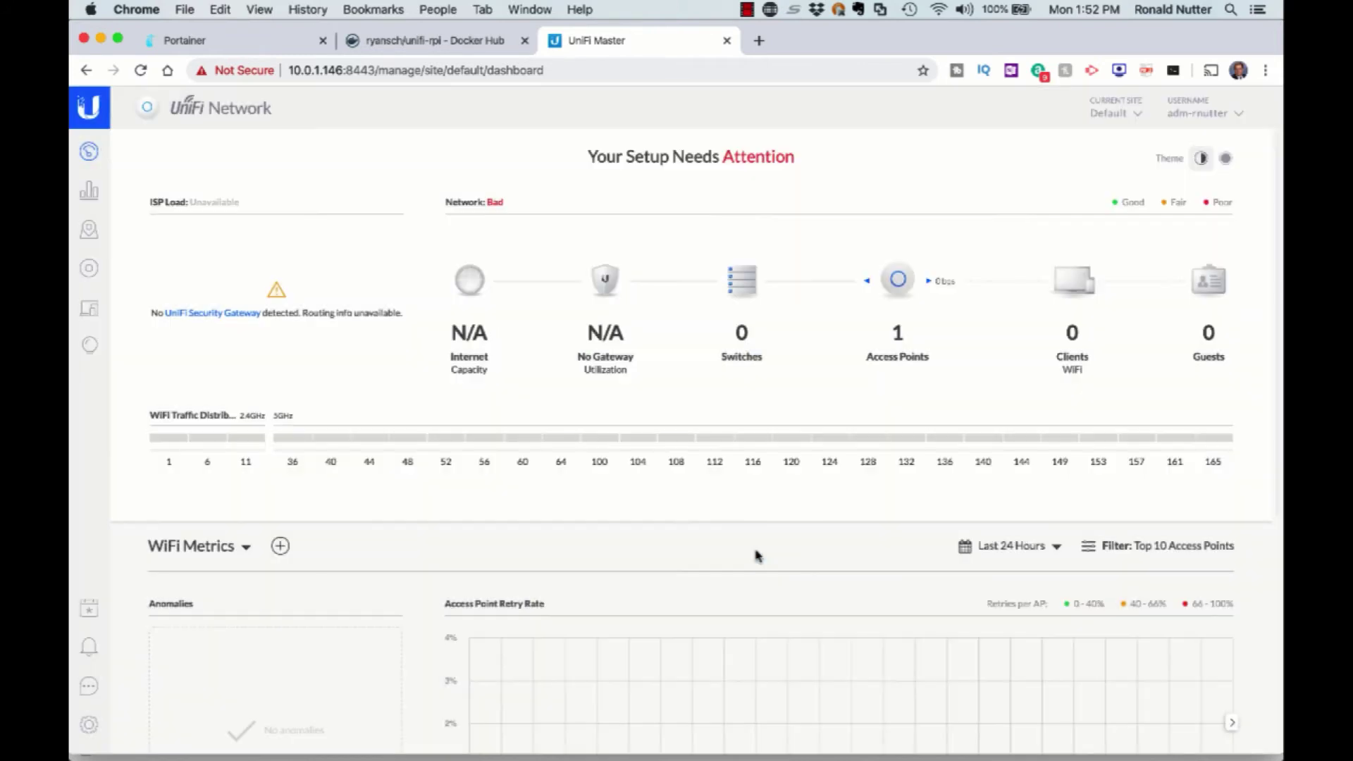
pyautogui.click(900, 286)
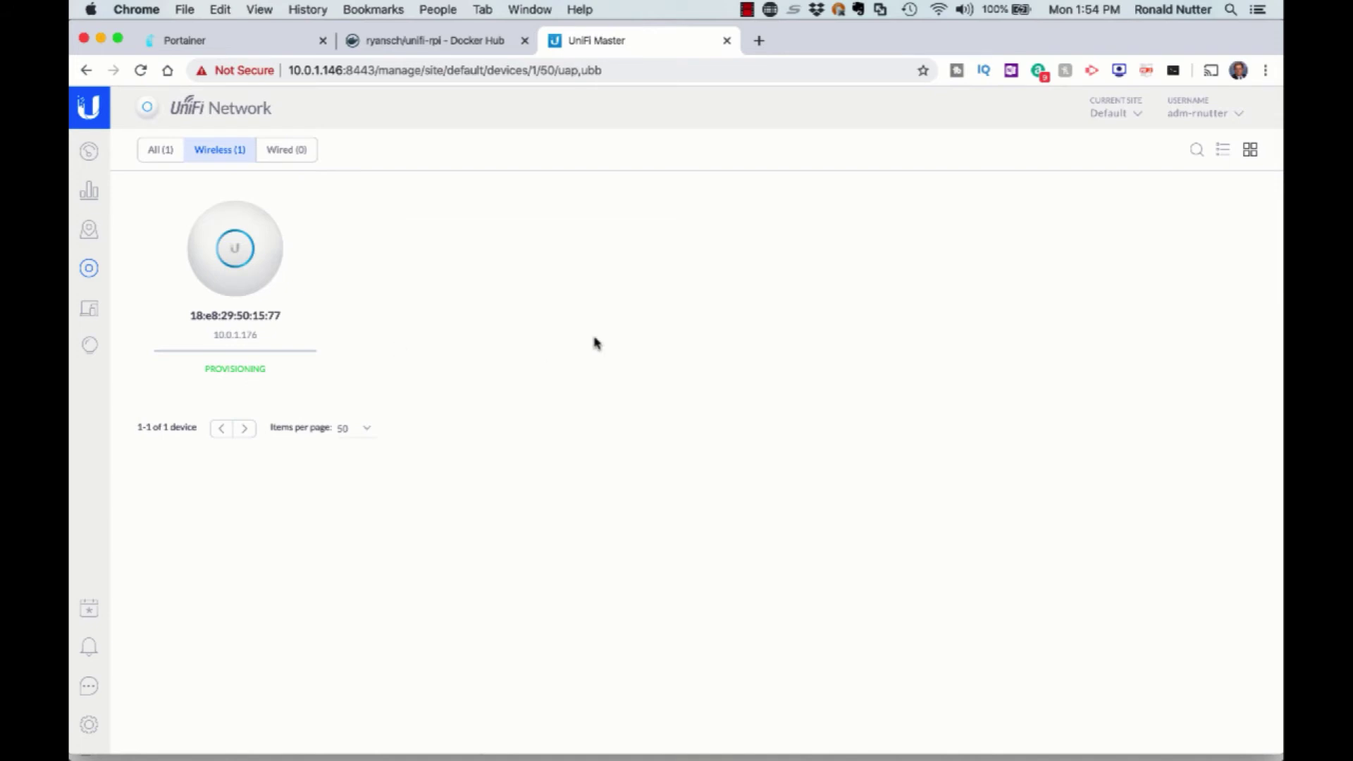
# Inspect the UniFi AP-AC-Lite's details panel from the Access Points list, then close it.
pyautogui.click(312, 222)
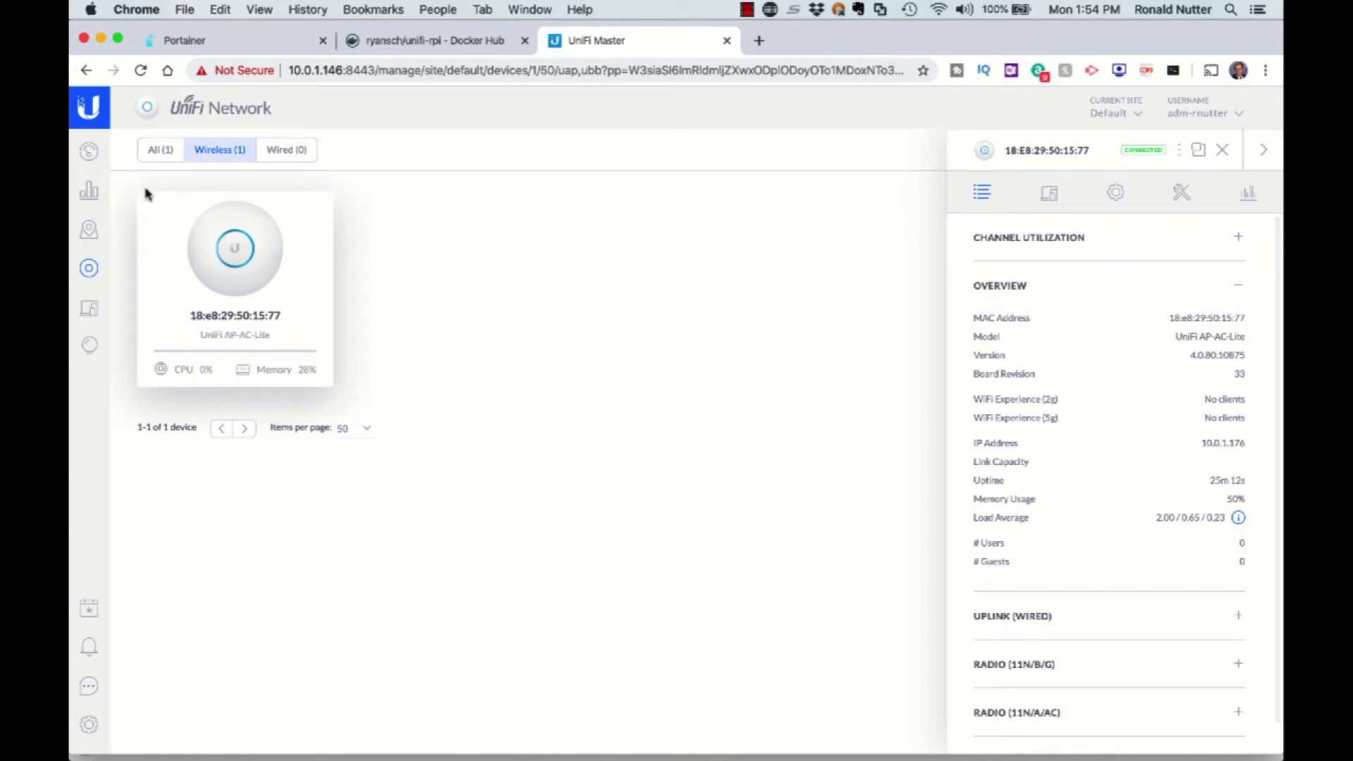
pyautogui.click(90, 154)
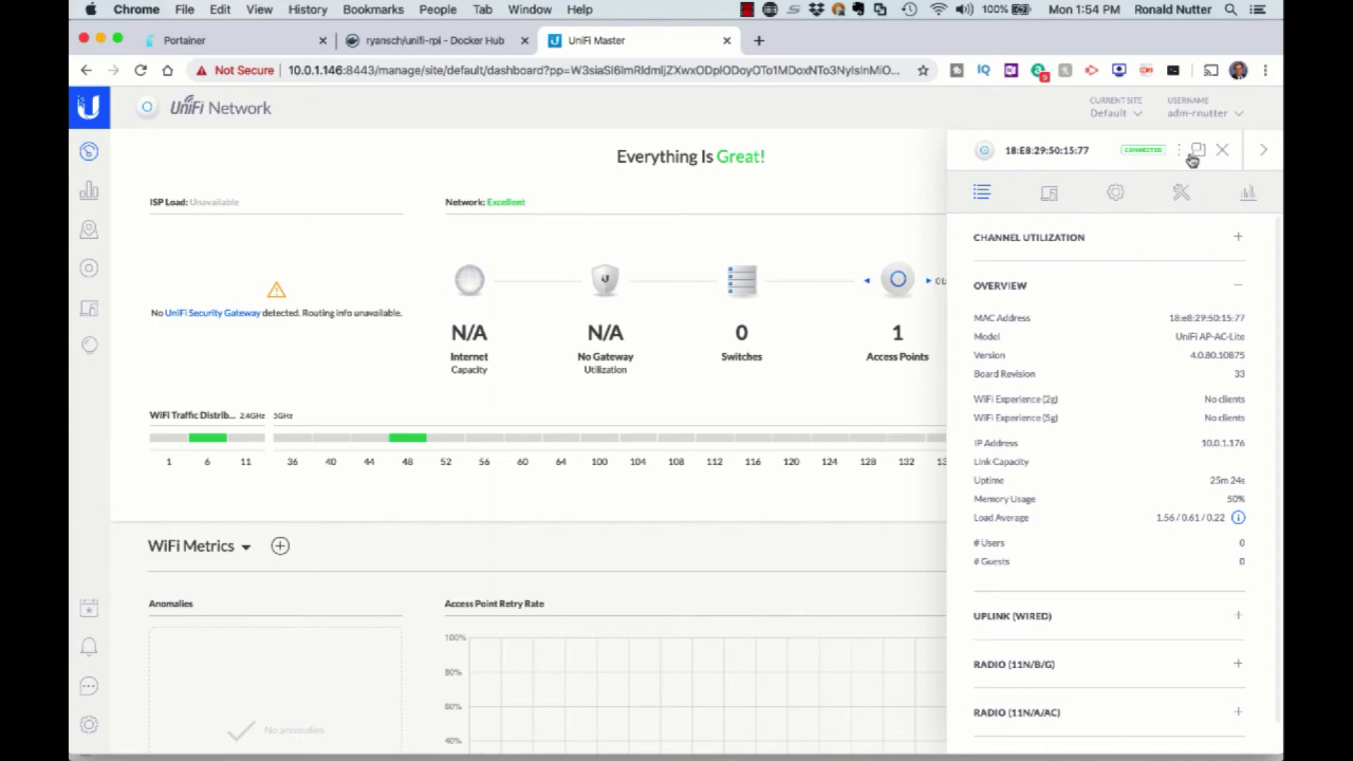
pyautogui.click(1222, 152)
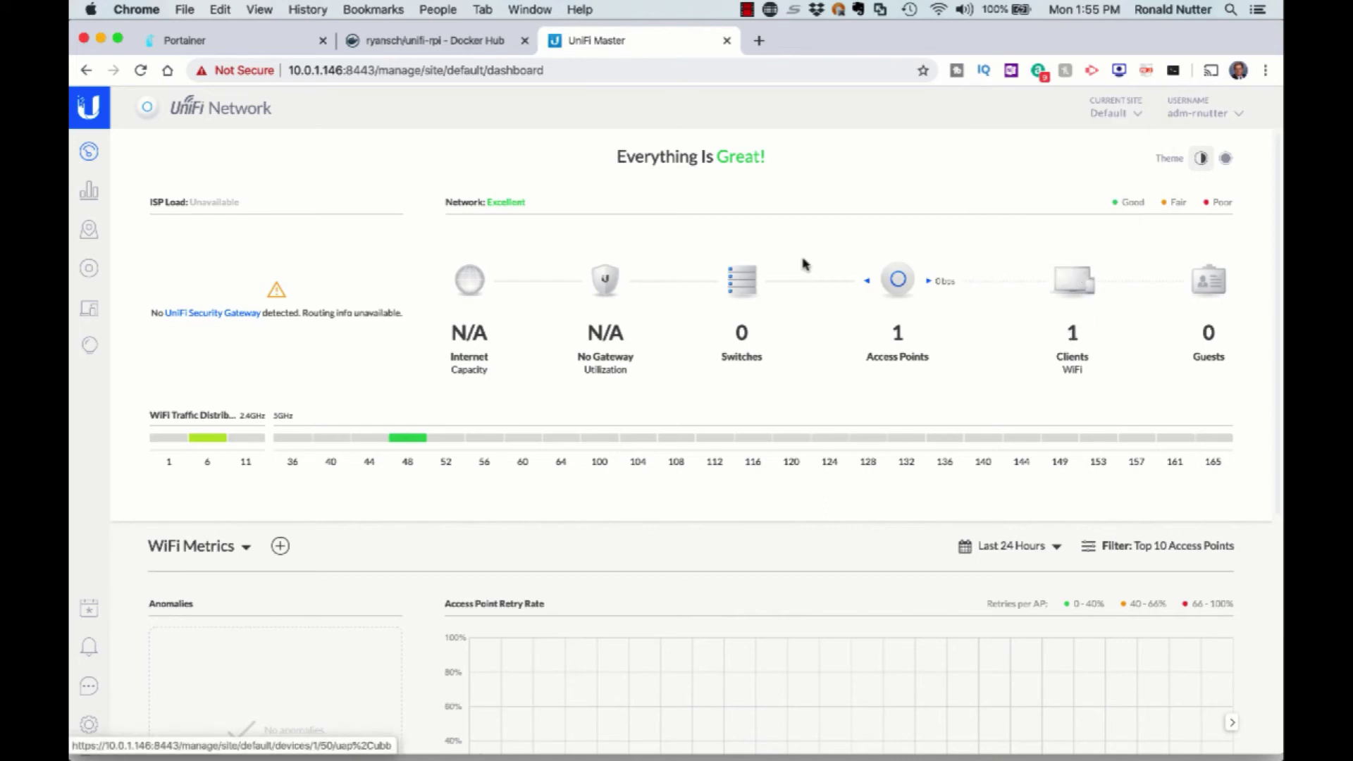
pyautogui.click(905, 301)
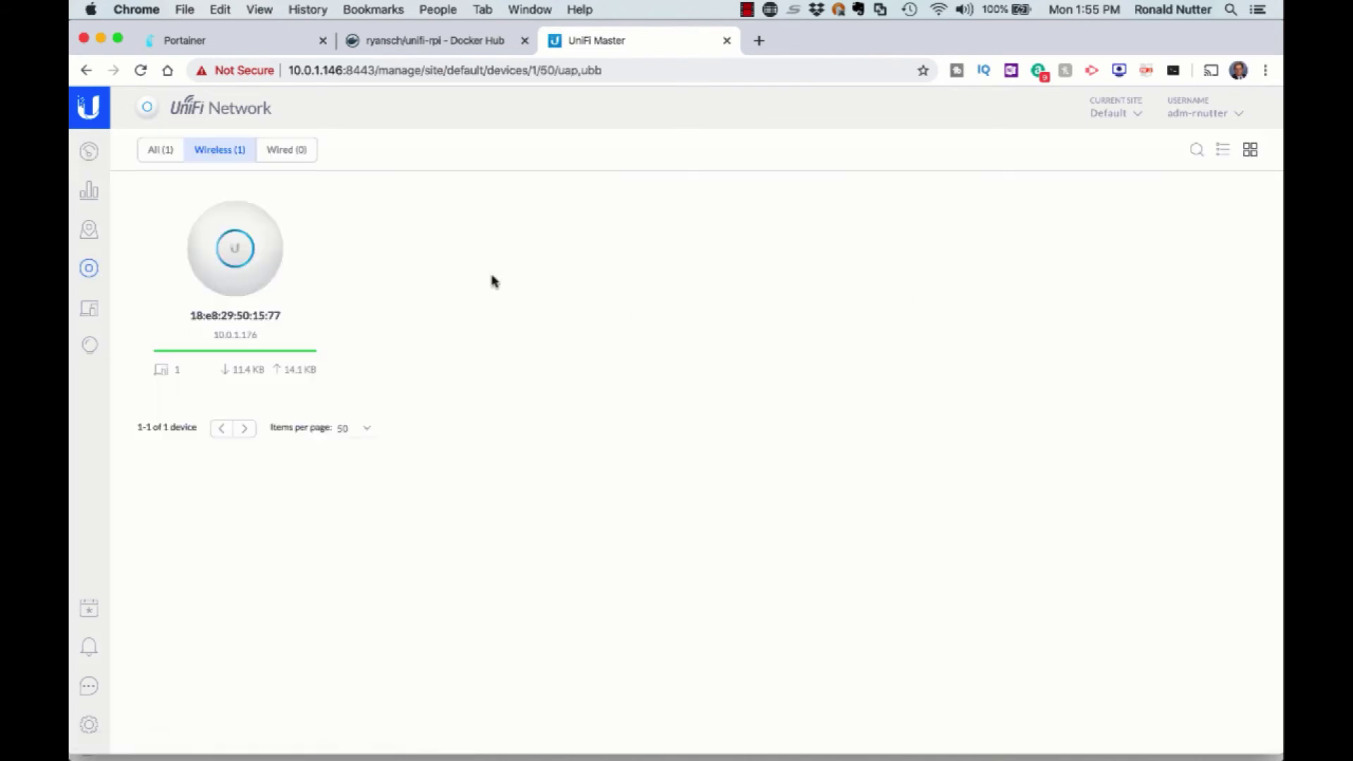
pyautogui.click(233, 248)
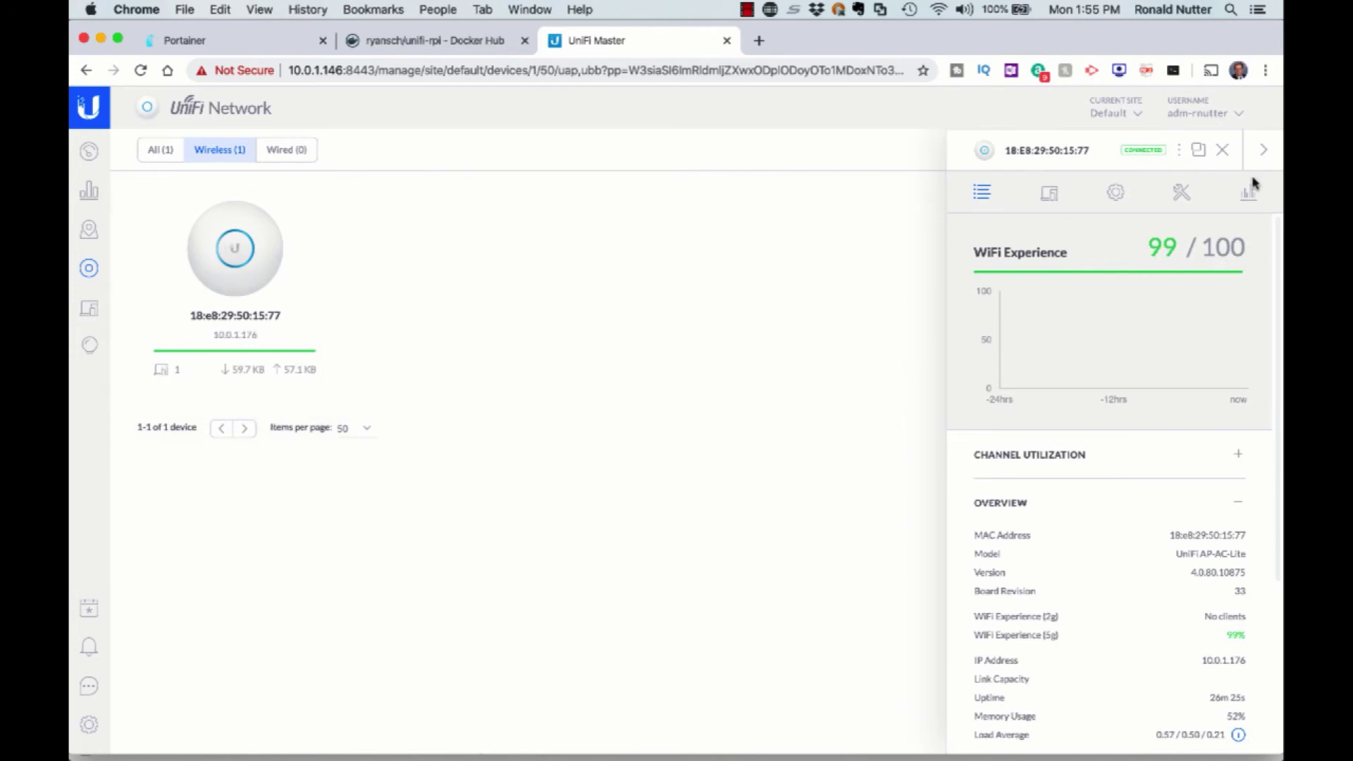
pyautogui.click(1224, 153)
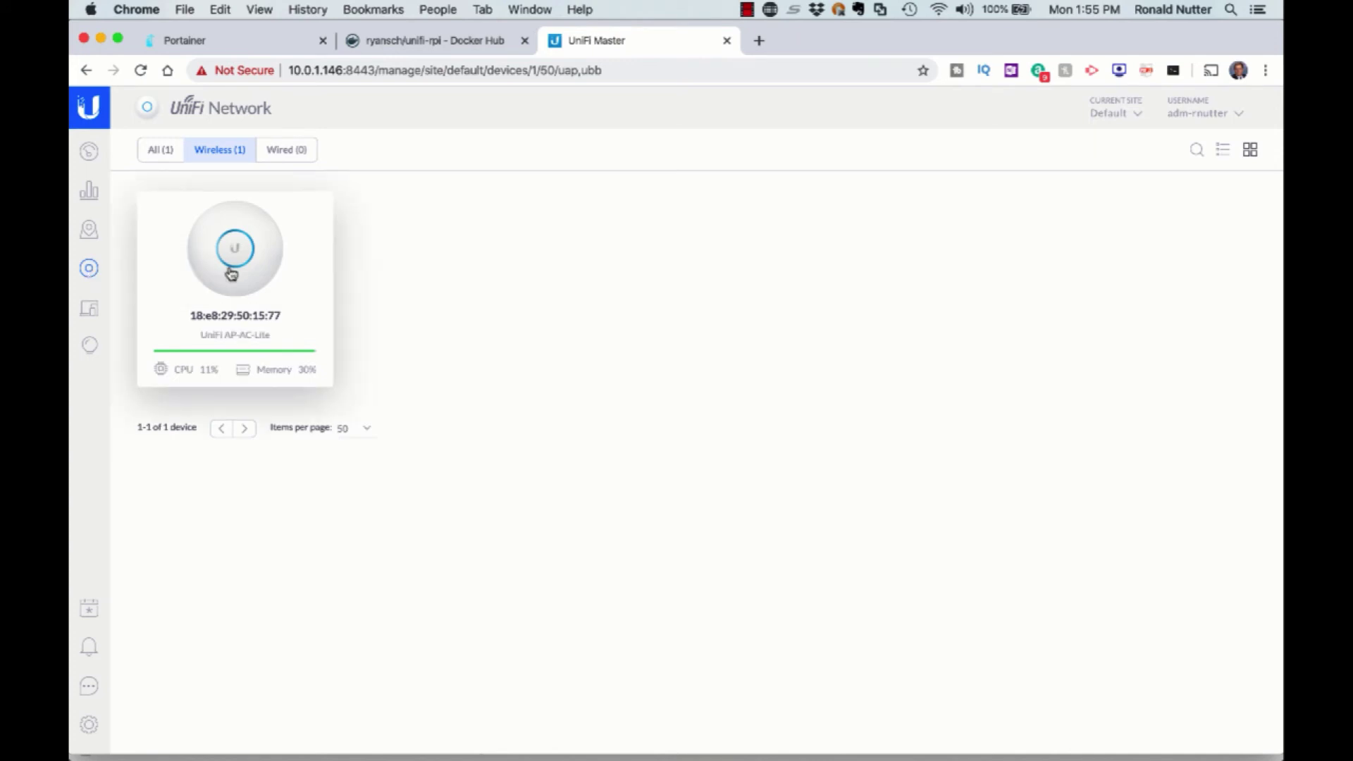
# Show all clients and display the topology map linking the access point to the LWAP-U phone client.
pyautogui.click(161, 150)
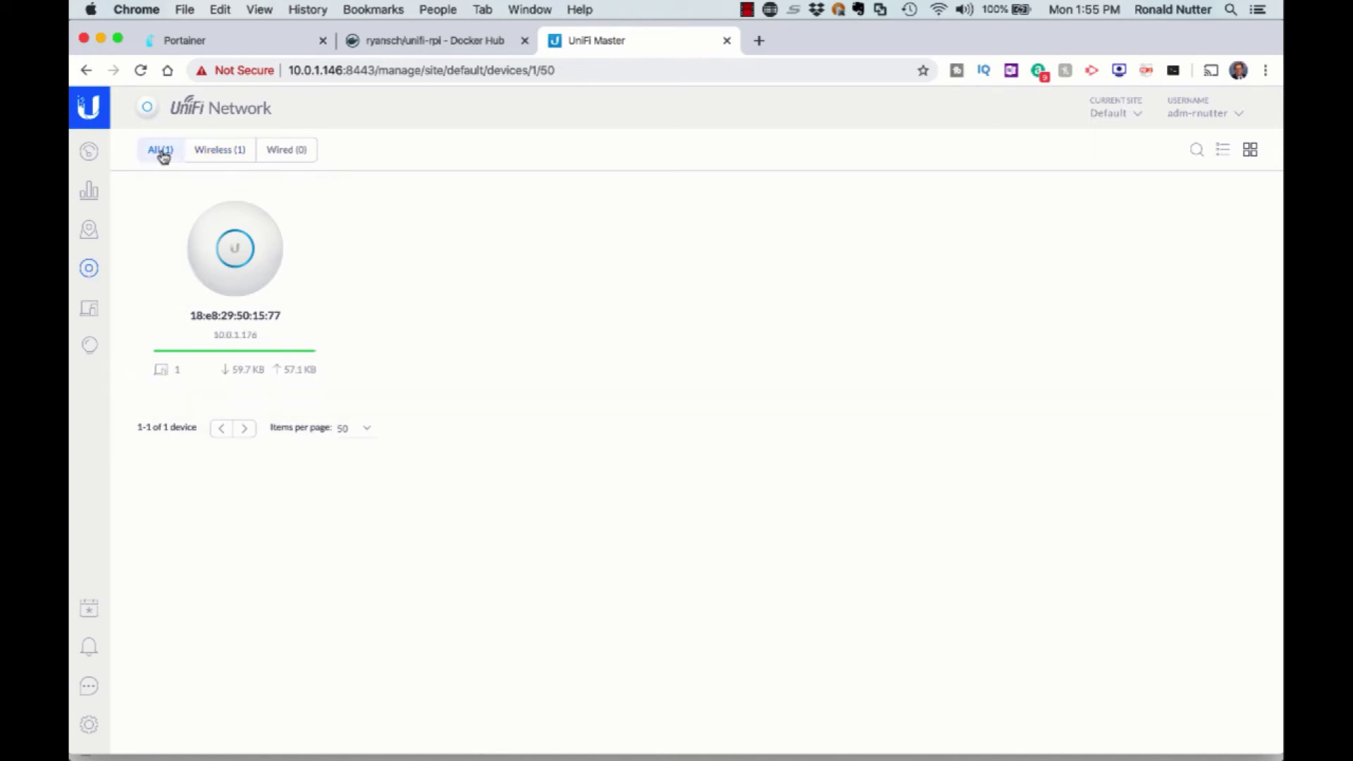
pyautogui.click(91, 317)
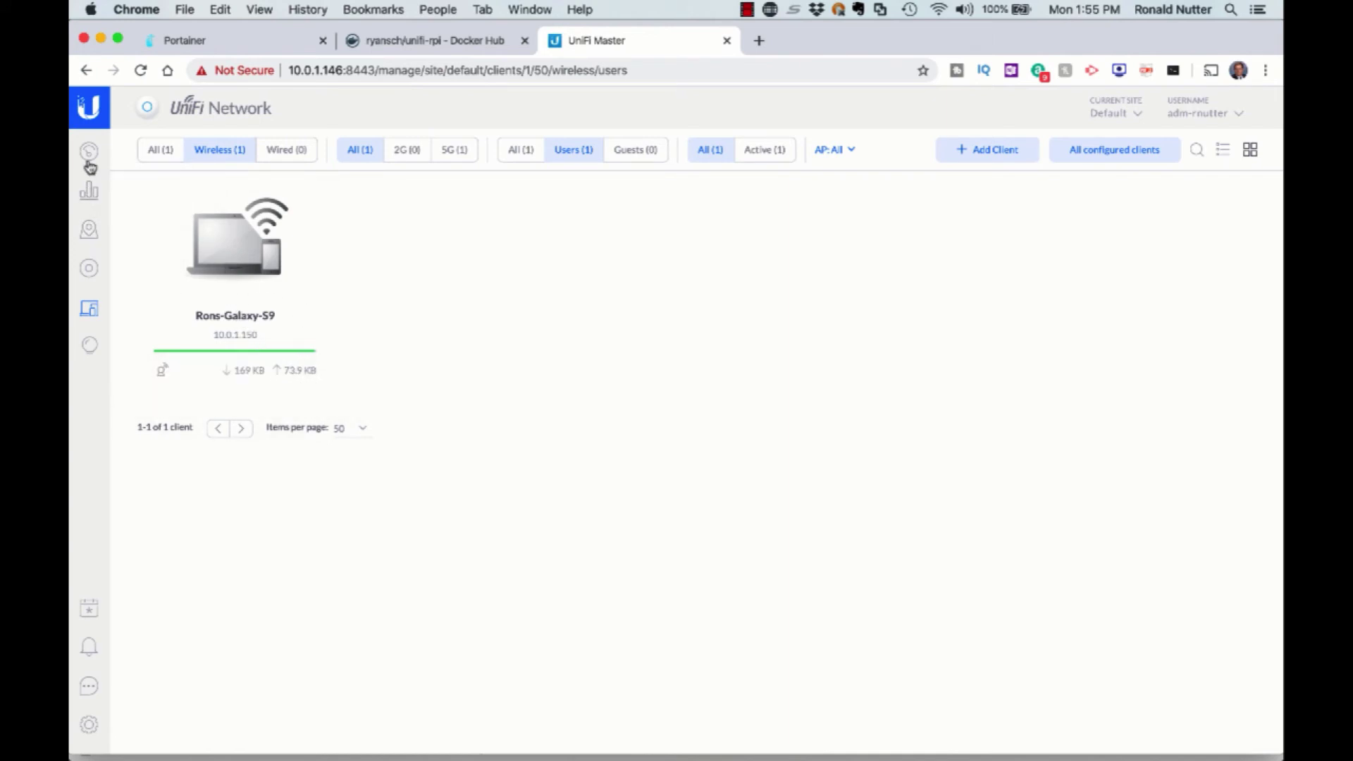
pyautogui.click(90, 242)
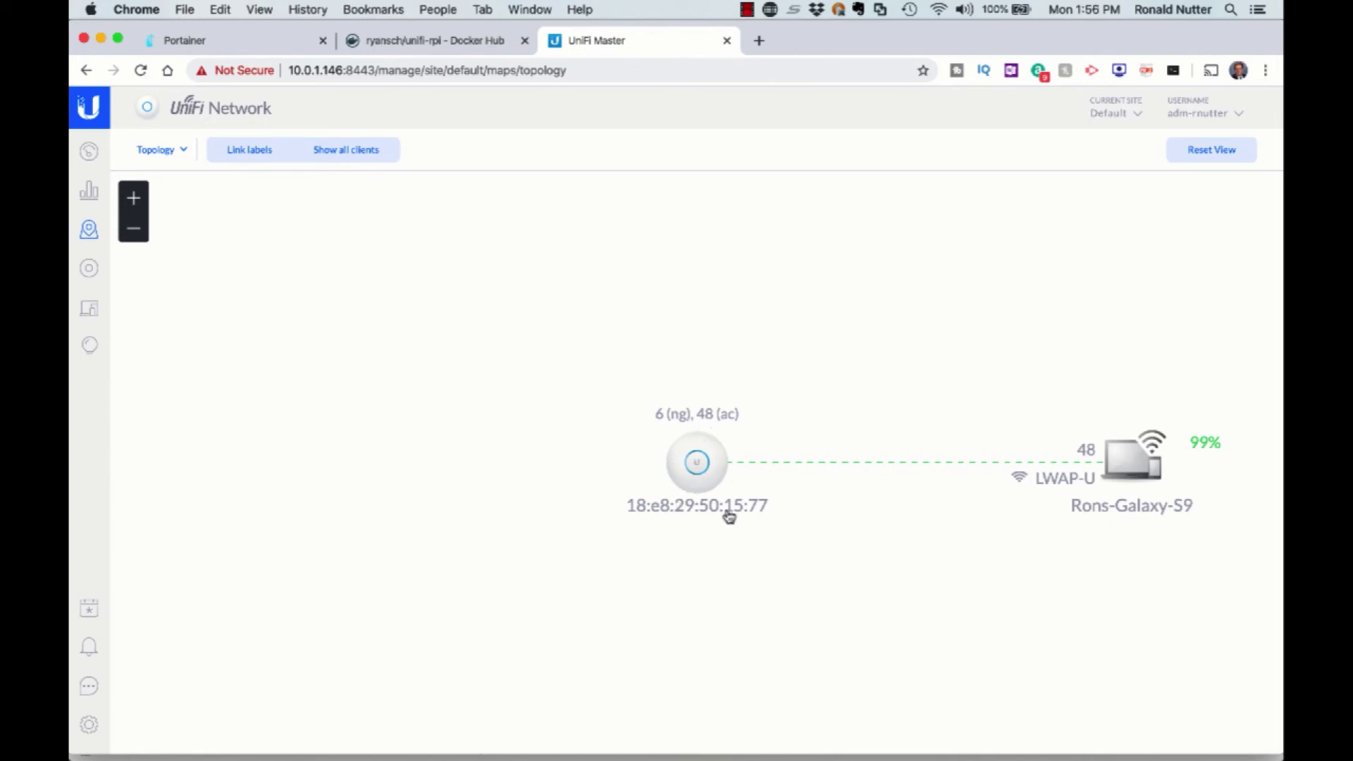
pyautogui.click(249, 146)
pyautogui.click(250, 150)
pyautogui.click(746, 11)
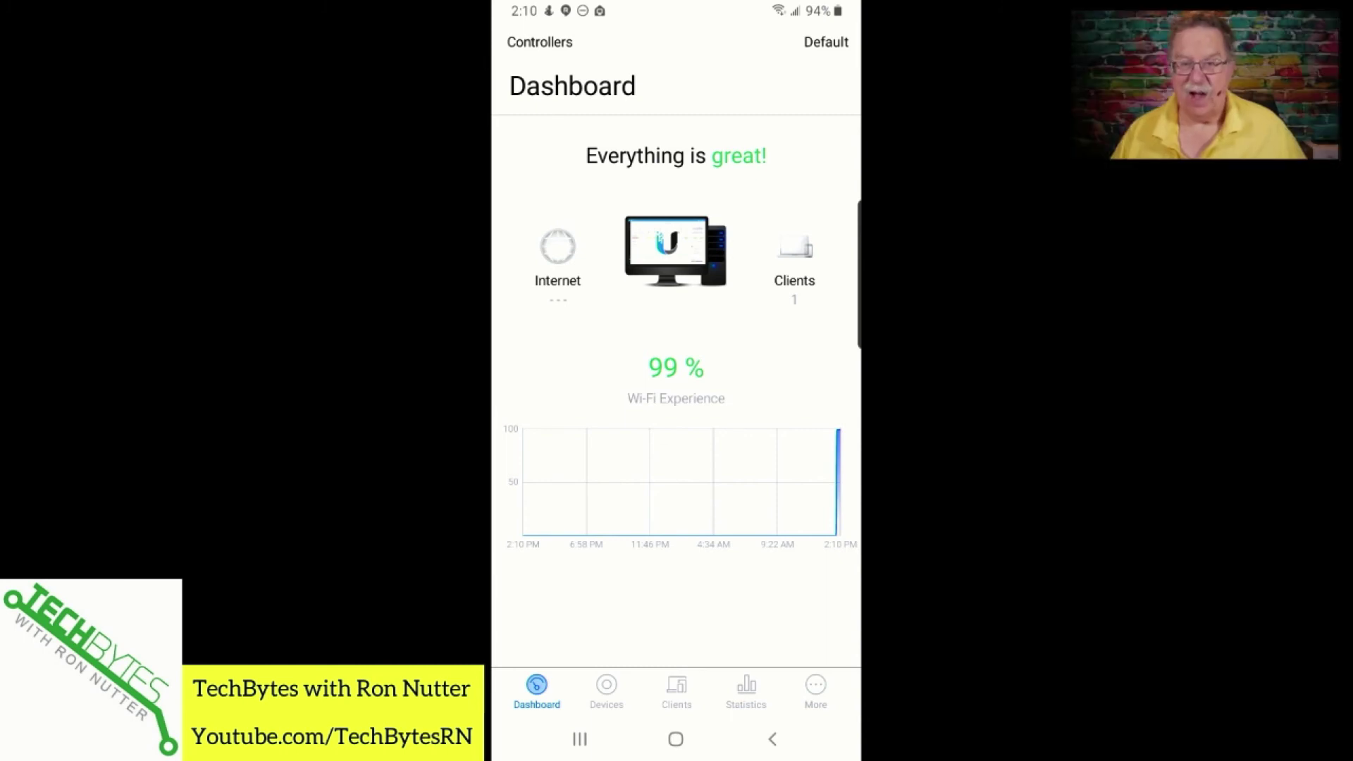
# Review the AP-AC-Lite's Radio 5G details, then return to the Devices list showing it connected.
pyautogui.click(606, 691)
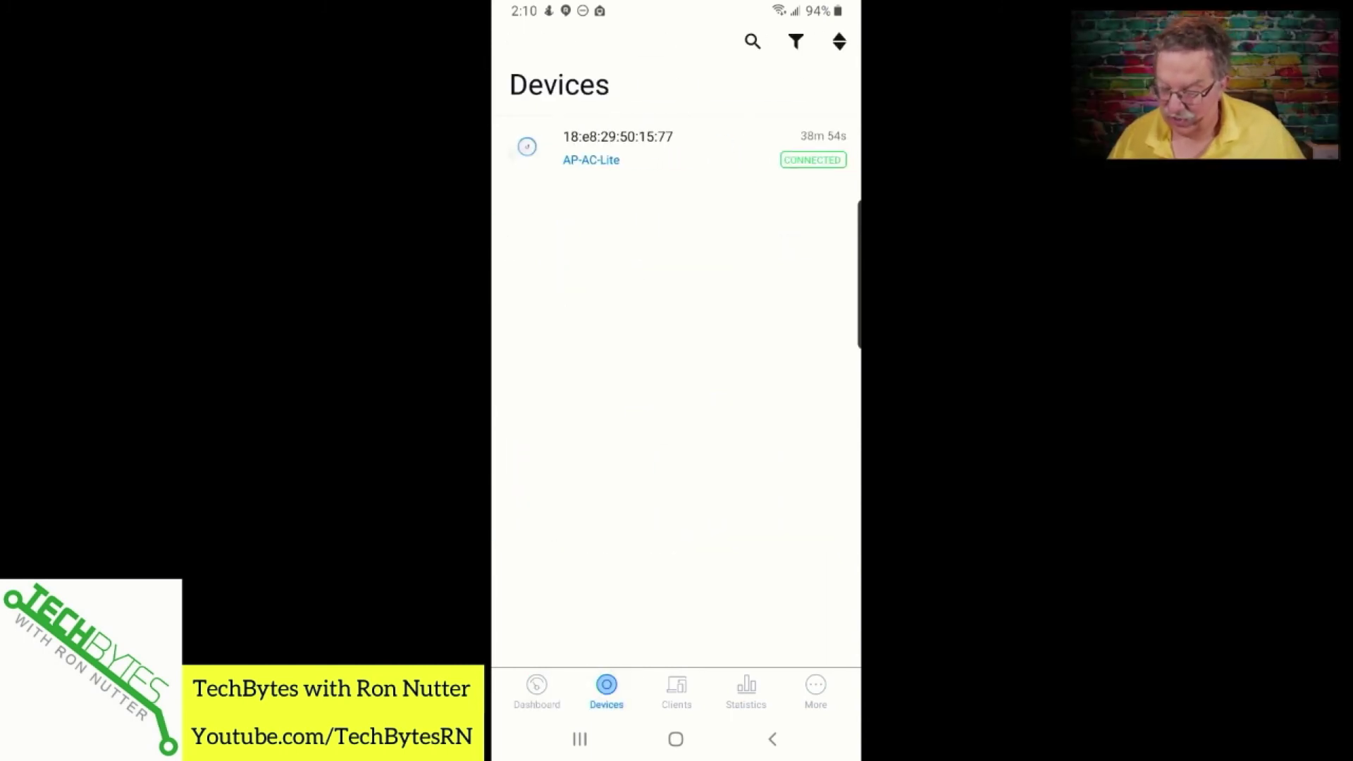
pyautogui.click(618, 148)
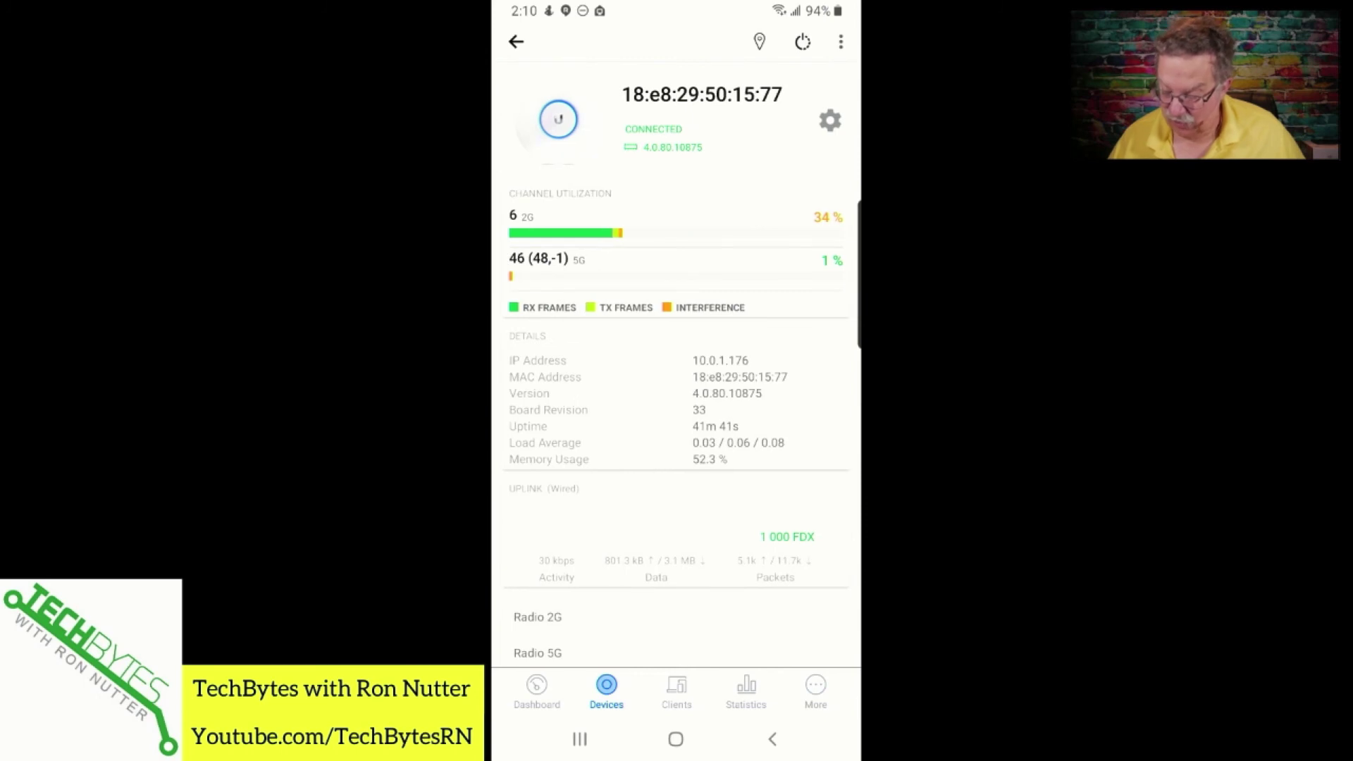
pyautogui.scroll(-3, 676, 381)
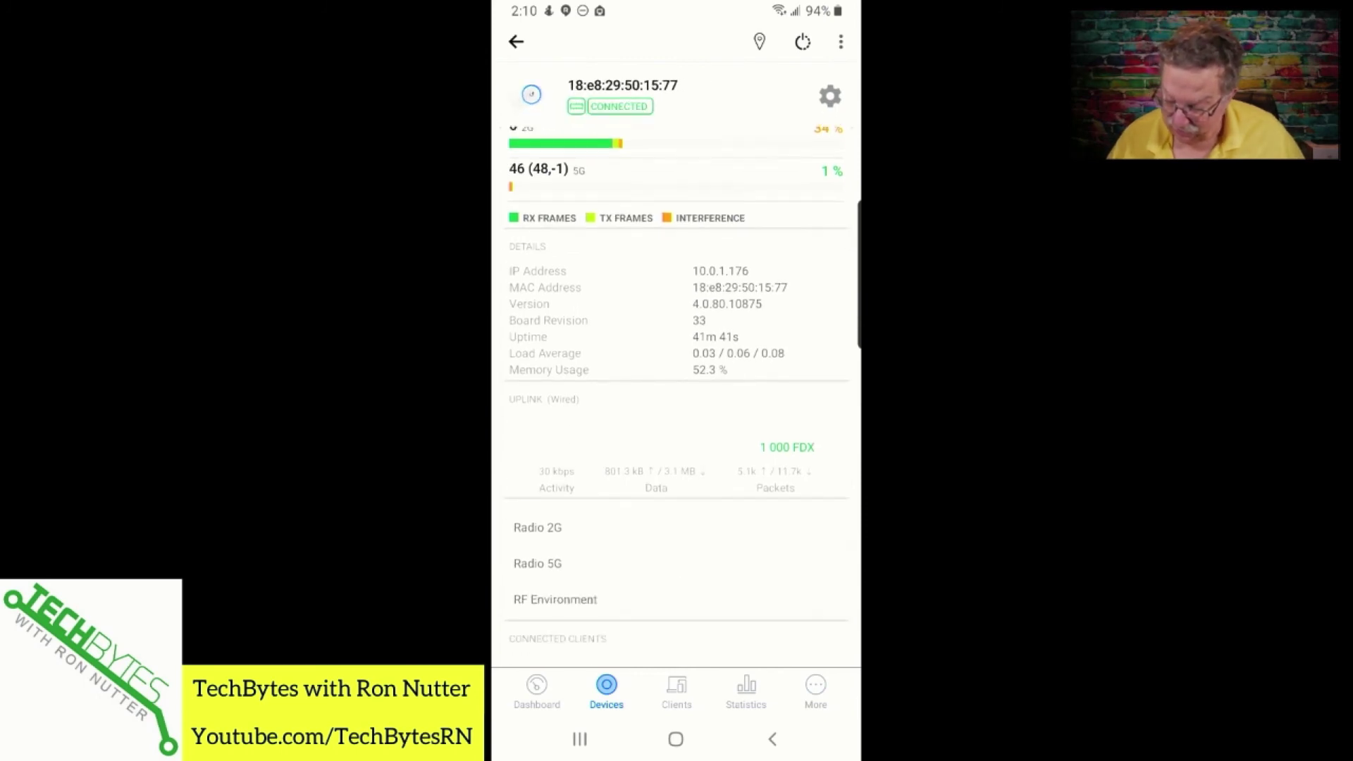
pyautogui.scroll(-1, 675, 395)
pyautogui.click(538, 506)
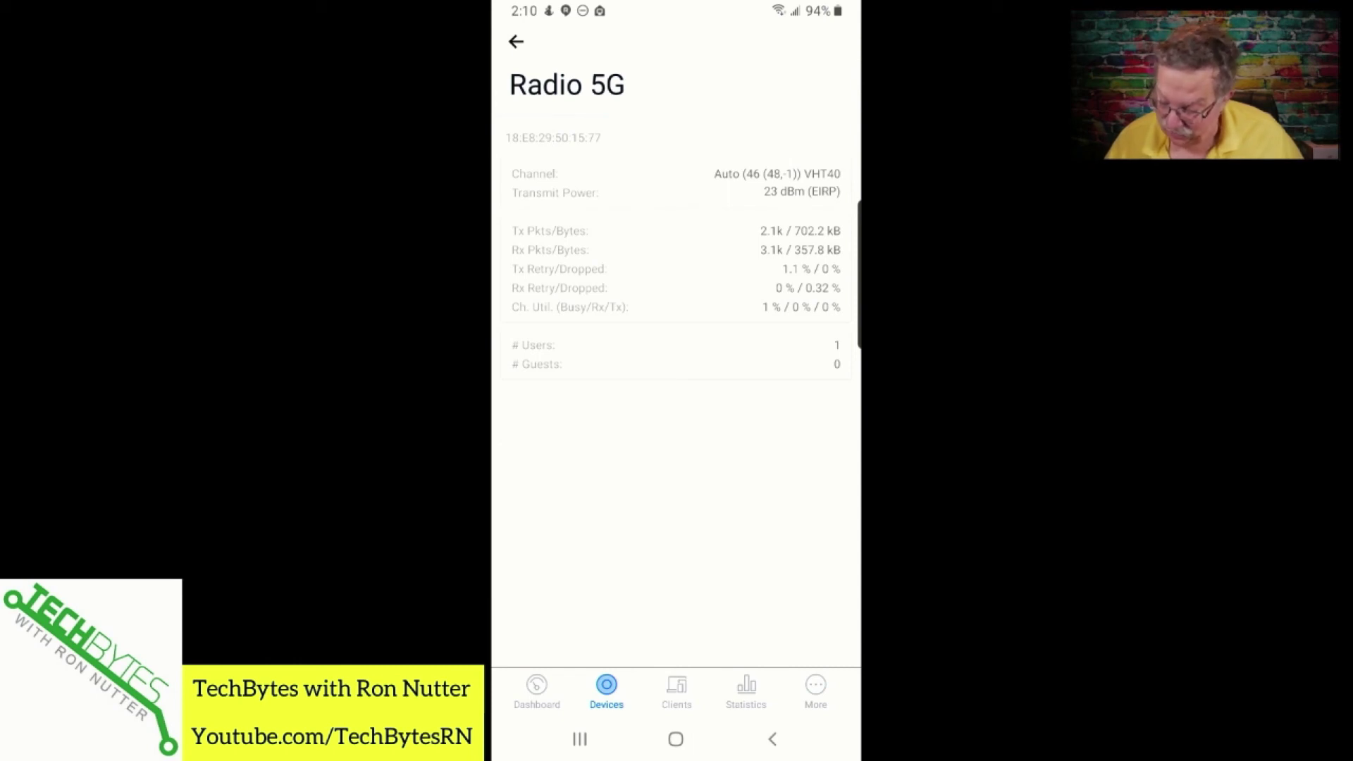
pyautogui.click(773, 738)
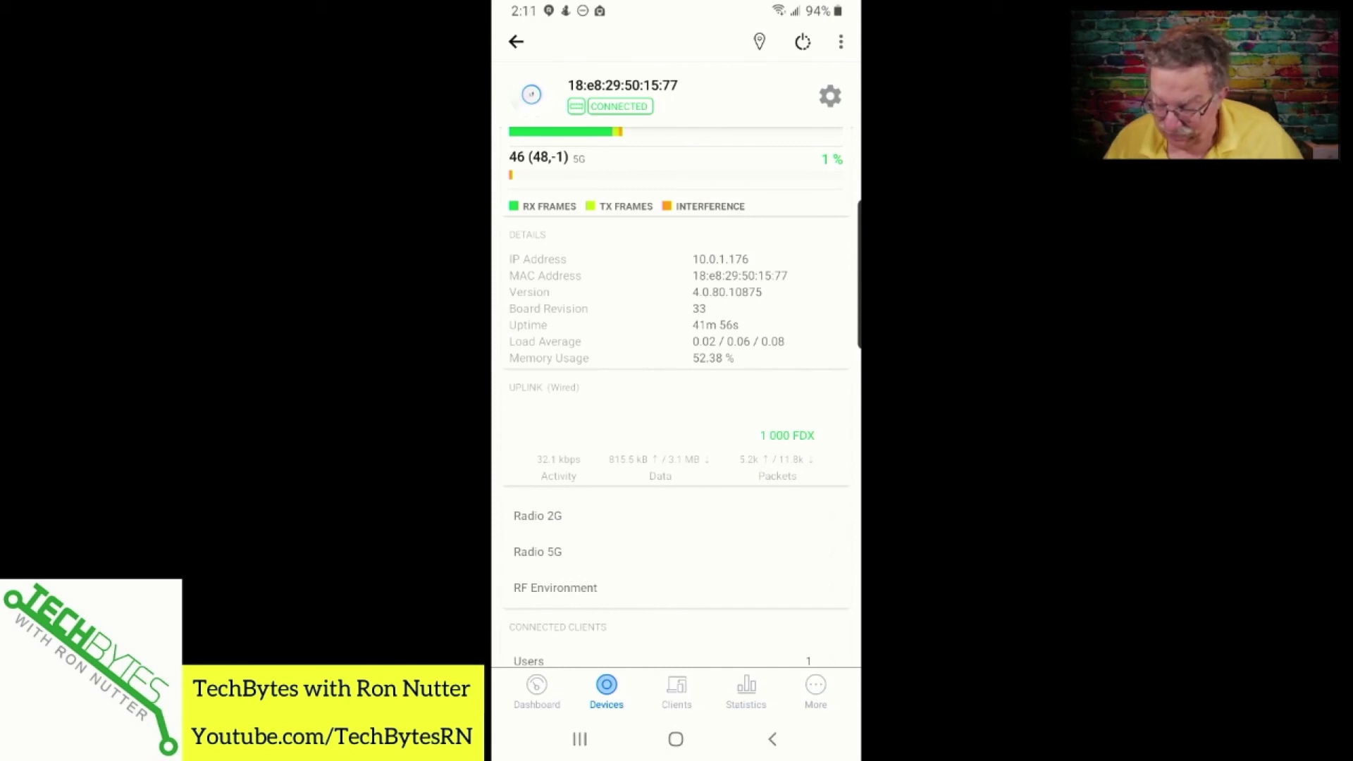
pyautogui.click(773, 738)
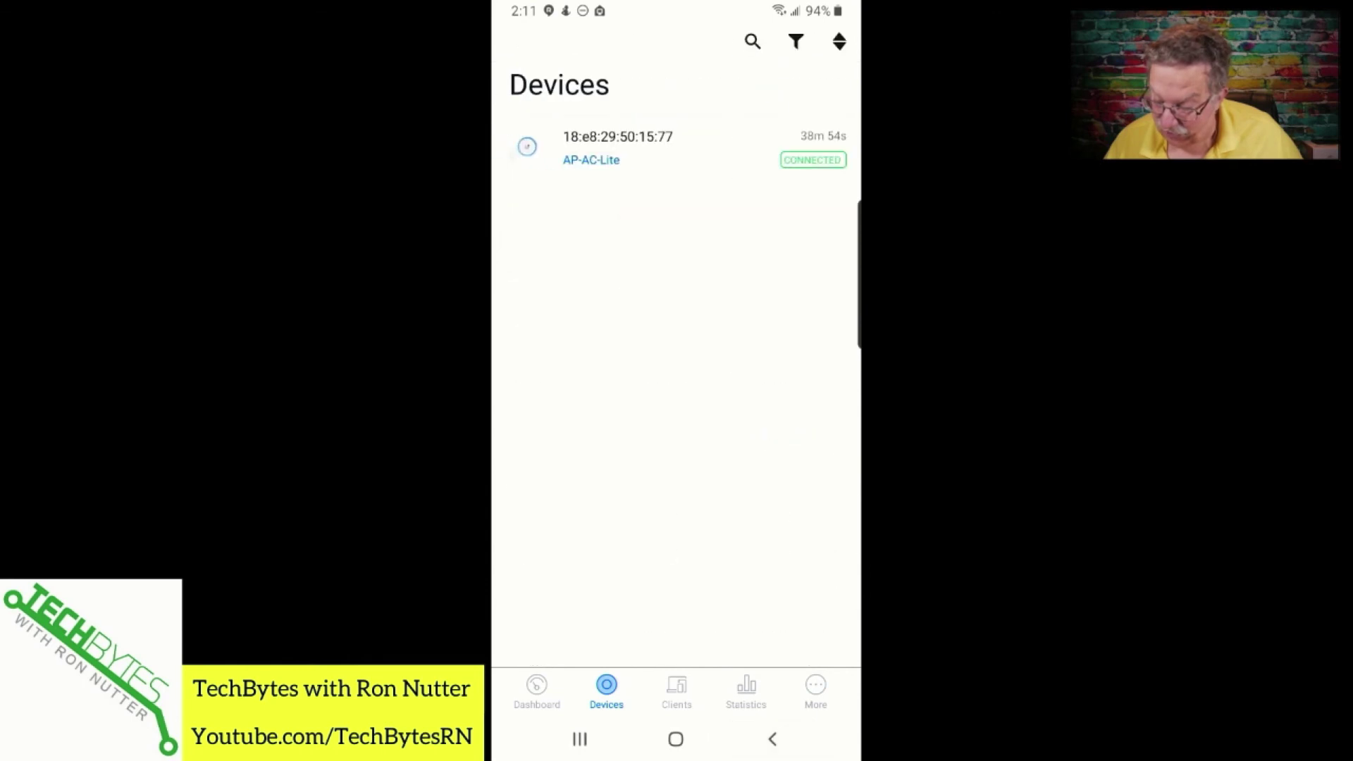
# Review the Galaxy S9 client's properties from the Clients list.
pyautogui.click(676, 689)
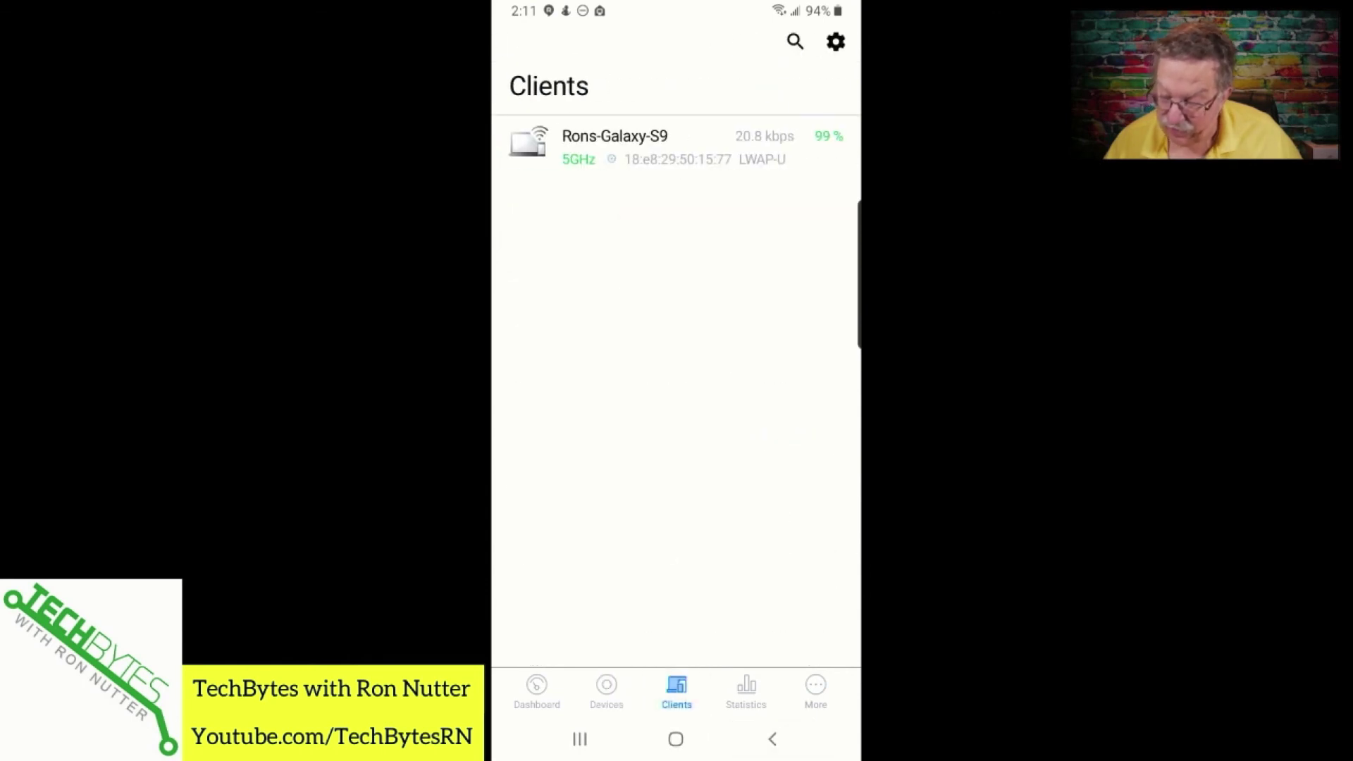
pyautogui.click(634, 146)
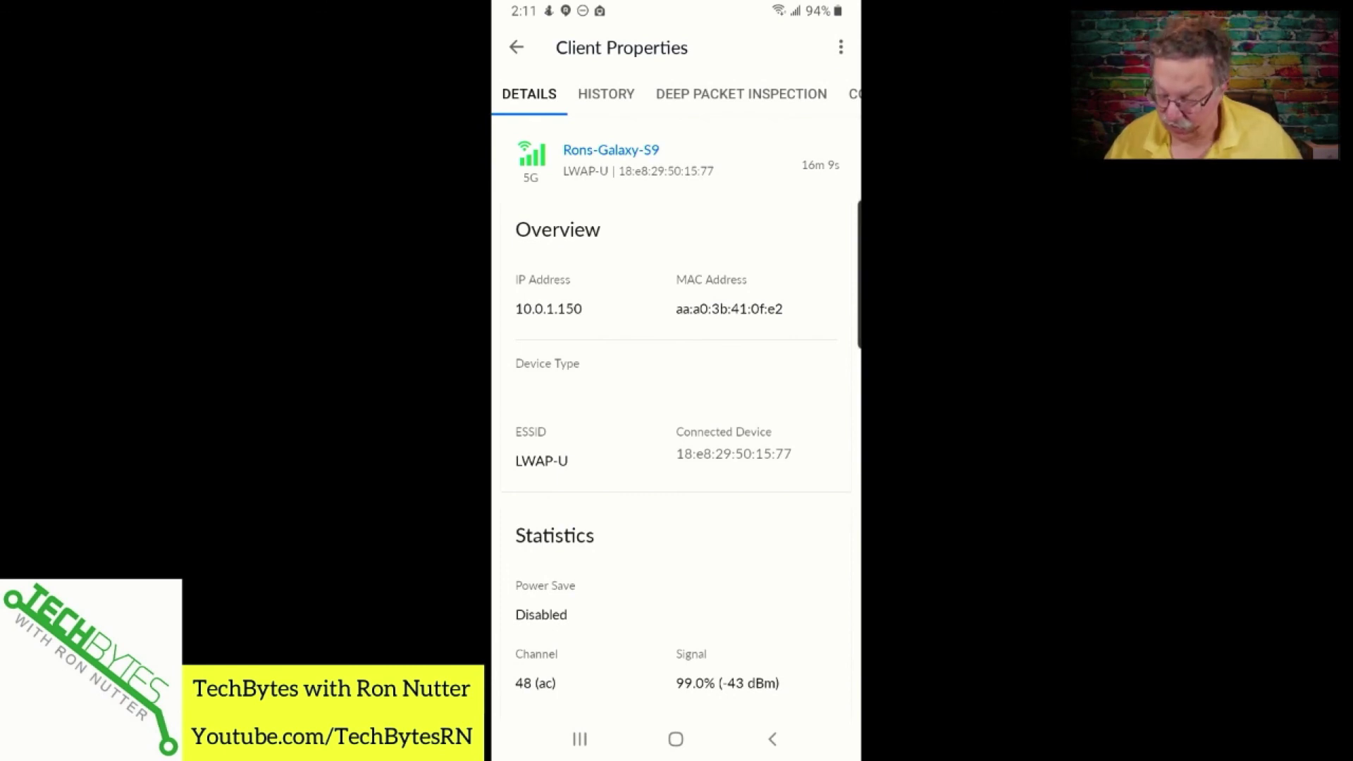
pyautogui.scroll(-5, 676, 416)
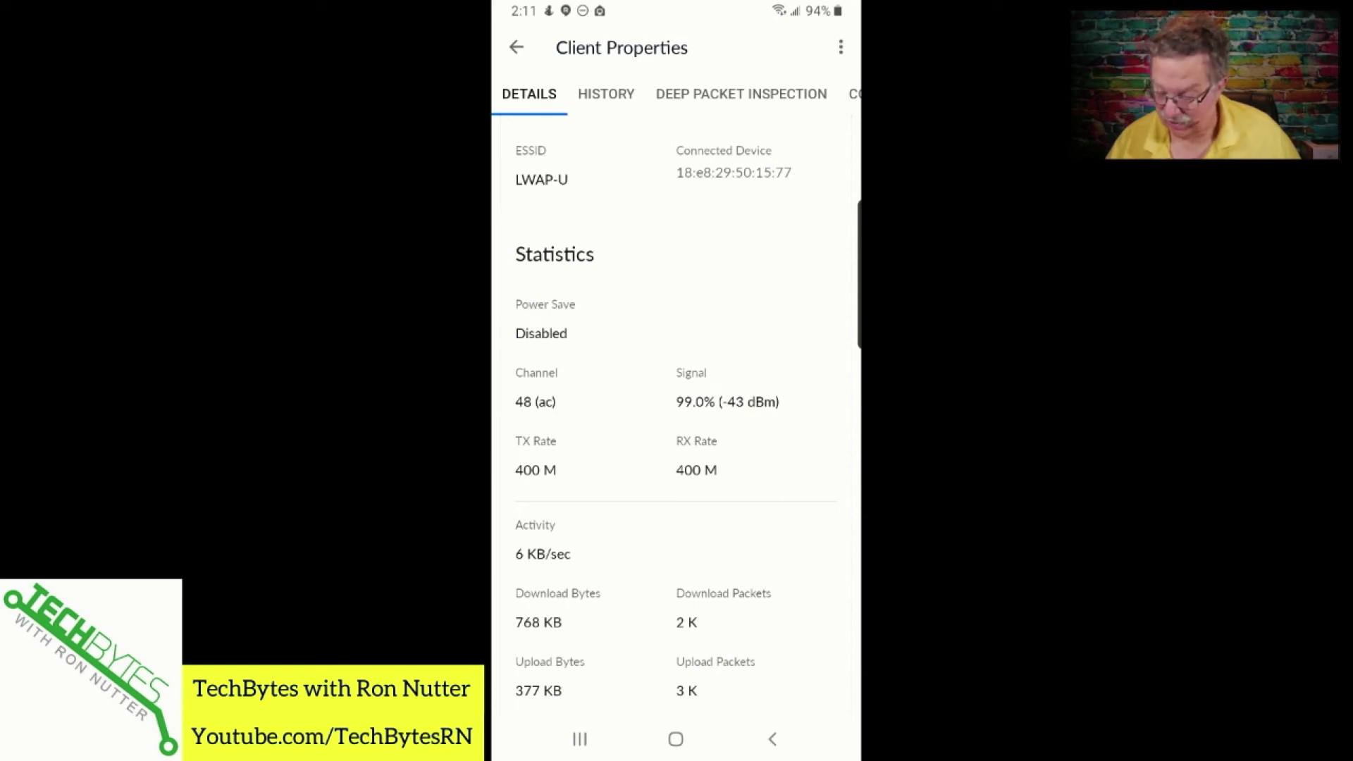
pyautogui.scroll(-1, 677, 423)
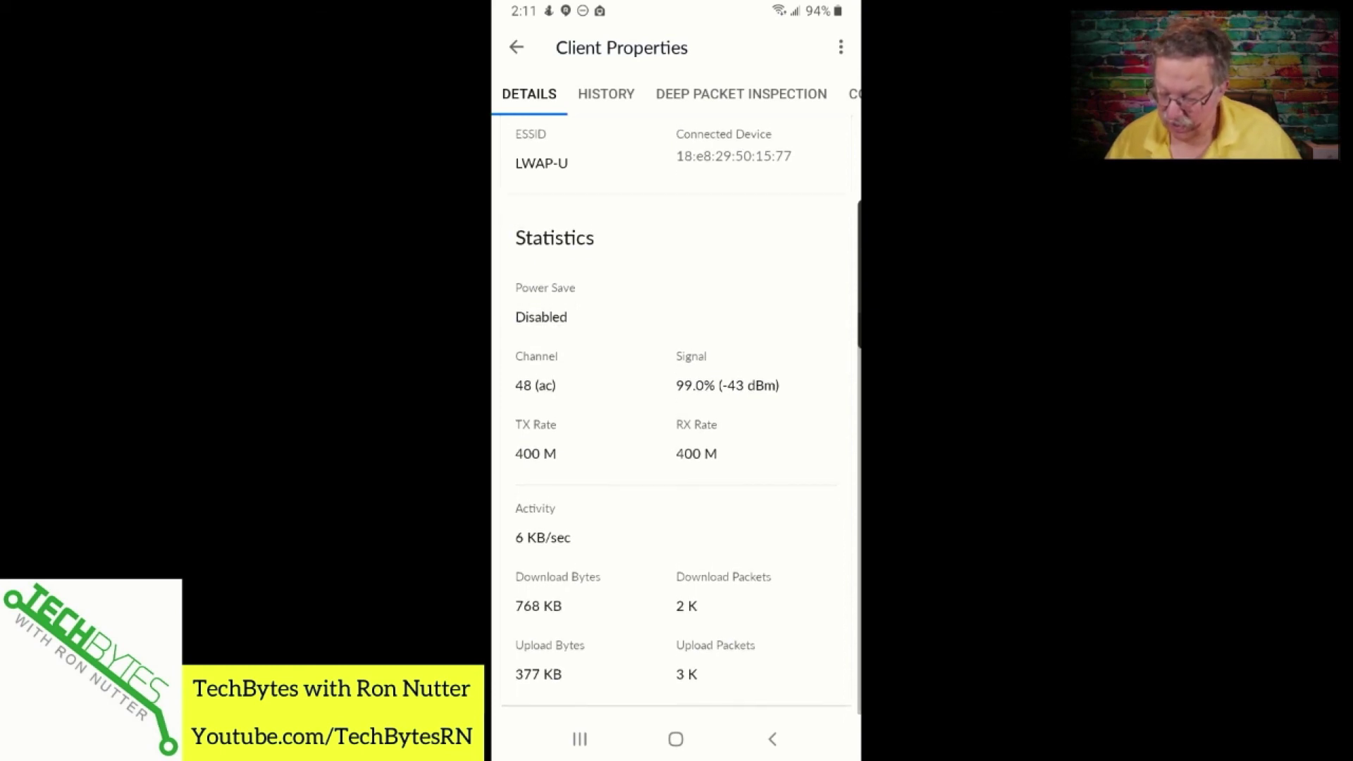
pyautogui.click(772, 740)
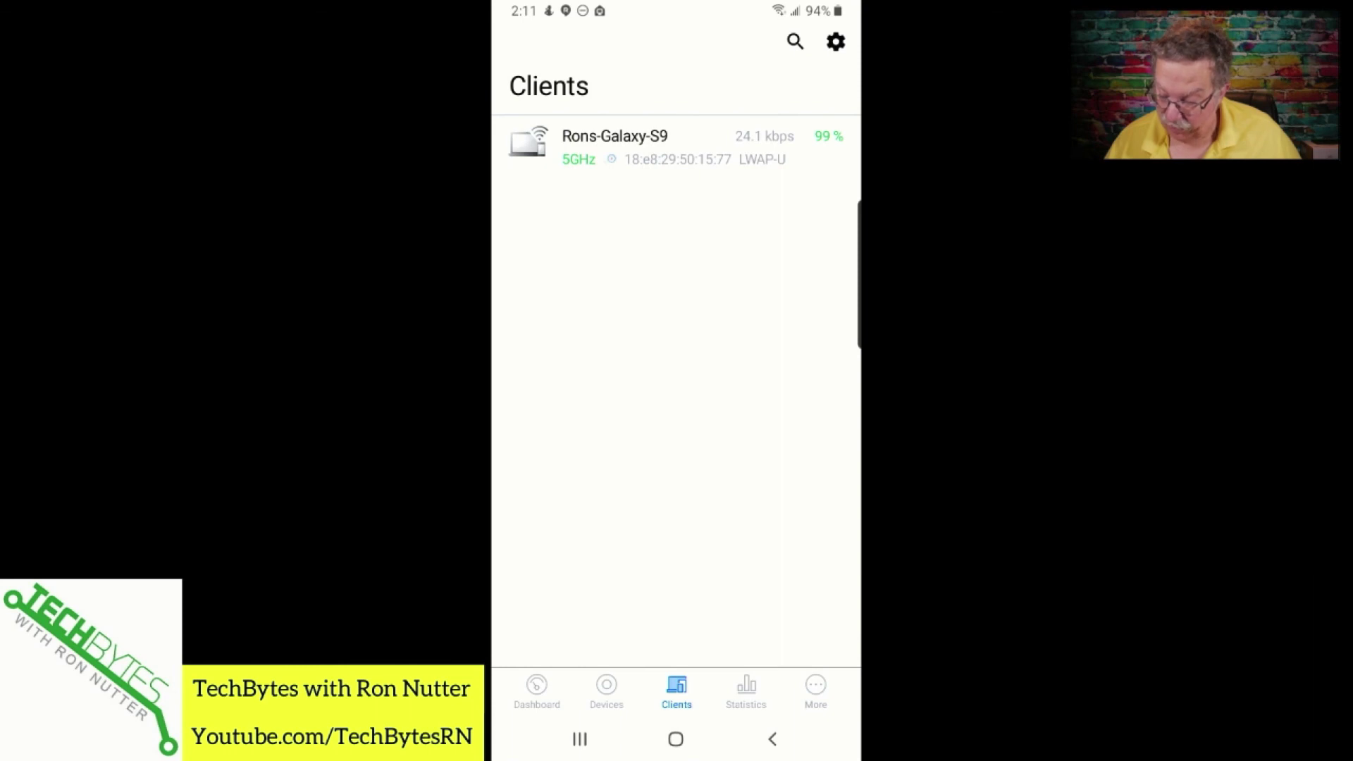
# View Statistics showing 1 wireless client on LWAP-U and 1.2 MB of access-point traffic.
pyautogui.click(746, 691)
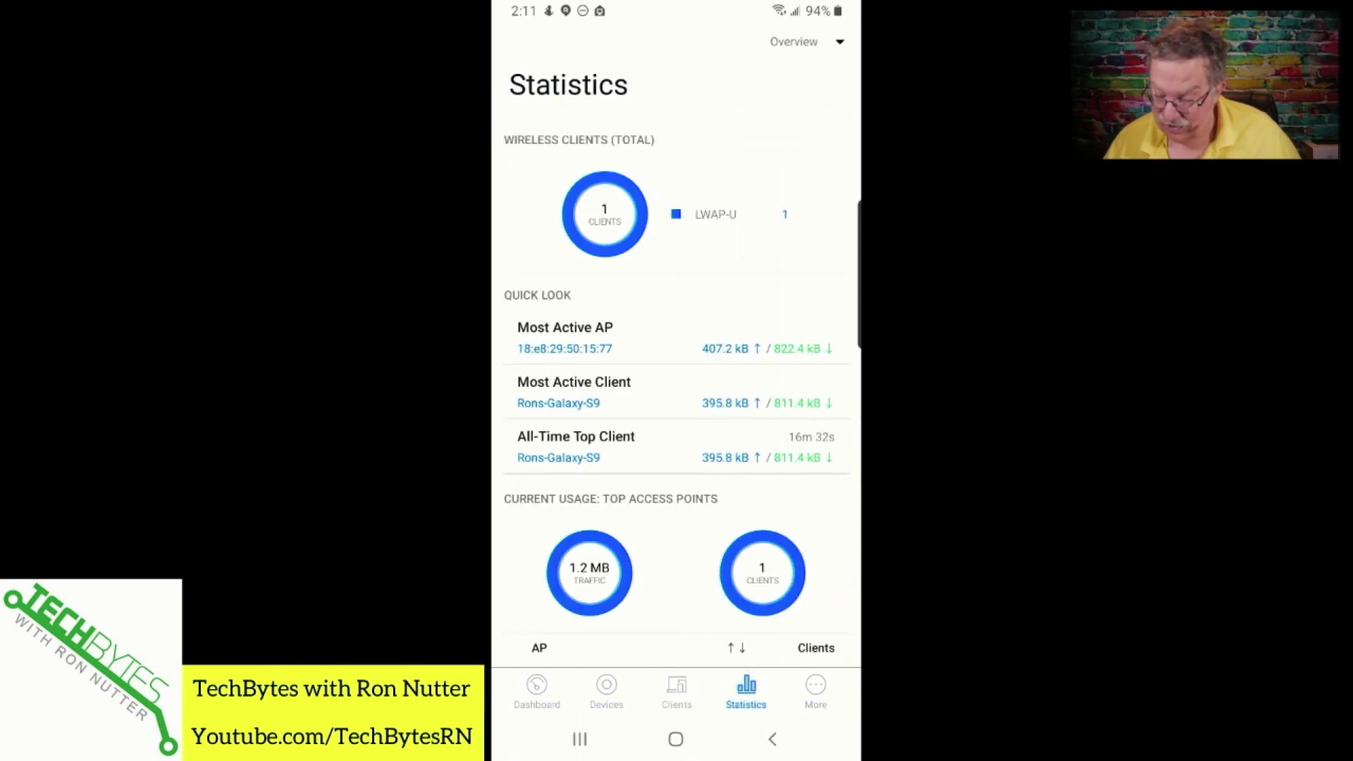
pyautogui.scroll(-1, 677, 352)
pyautogui.scroll(1, 677, 352)
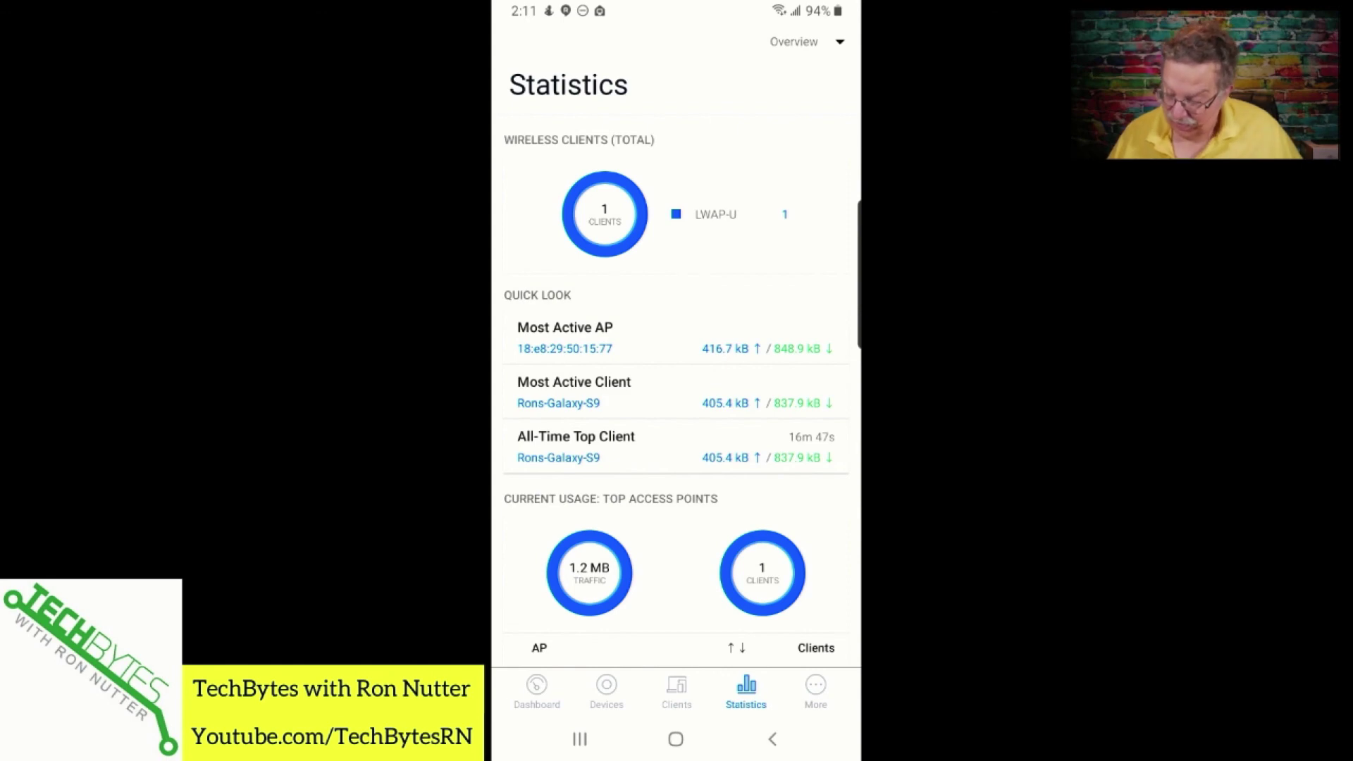
# Go to the More page listing Insights, Events, Alerts, Hotspot Manager, Settings and utilities.
pyautogui.click(815, 691)
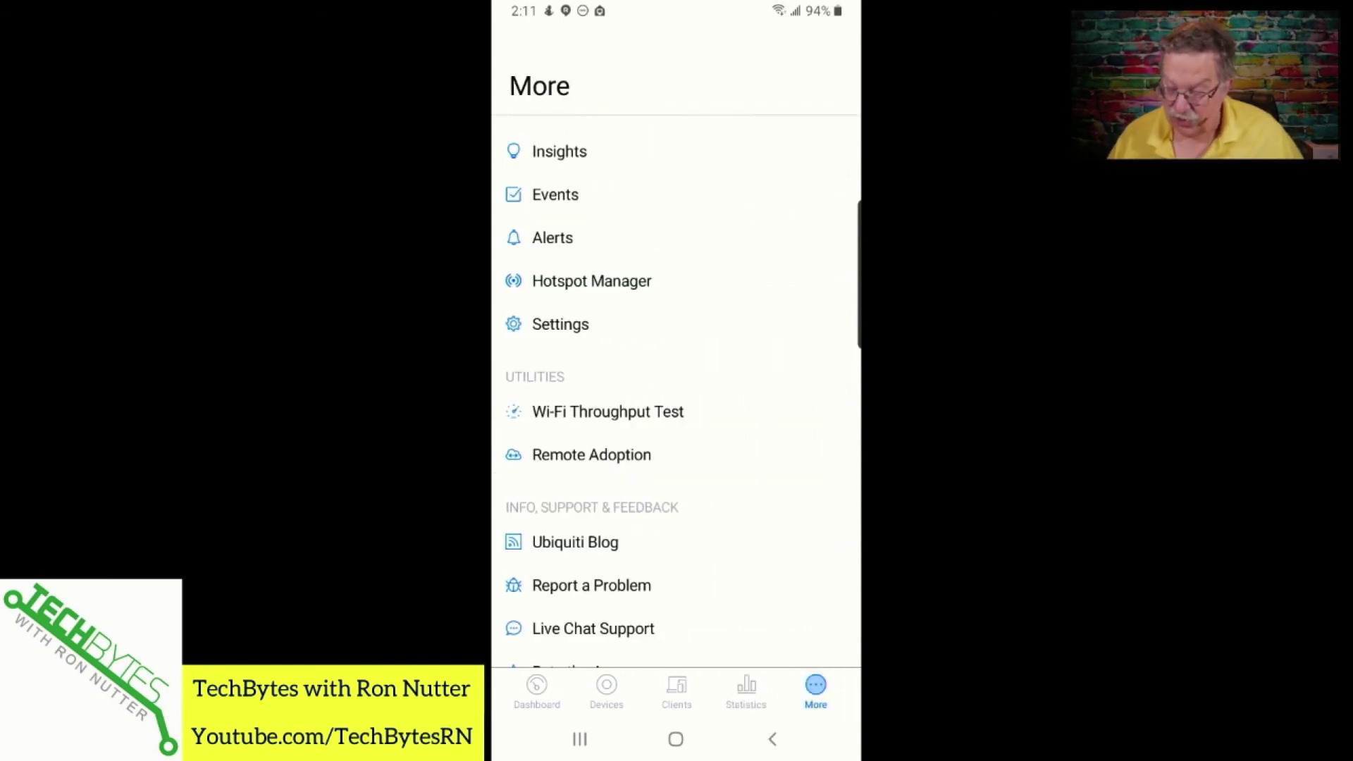